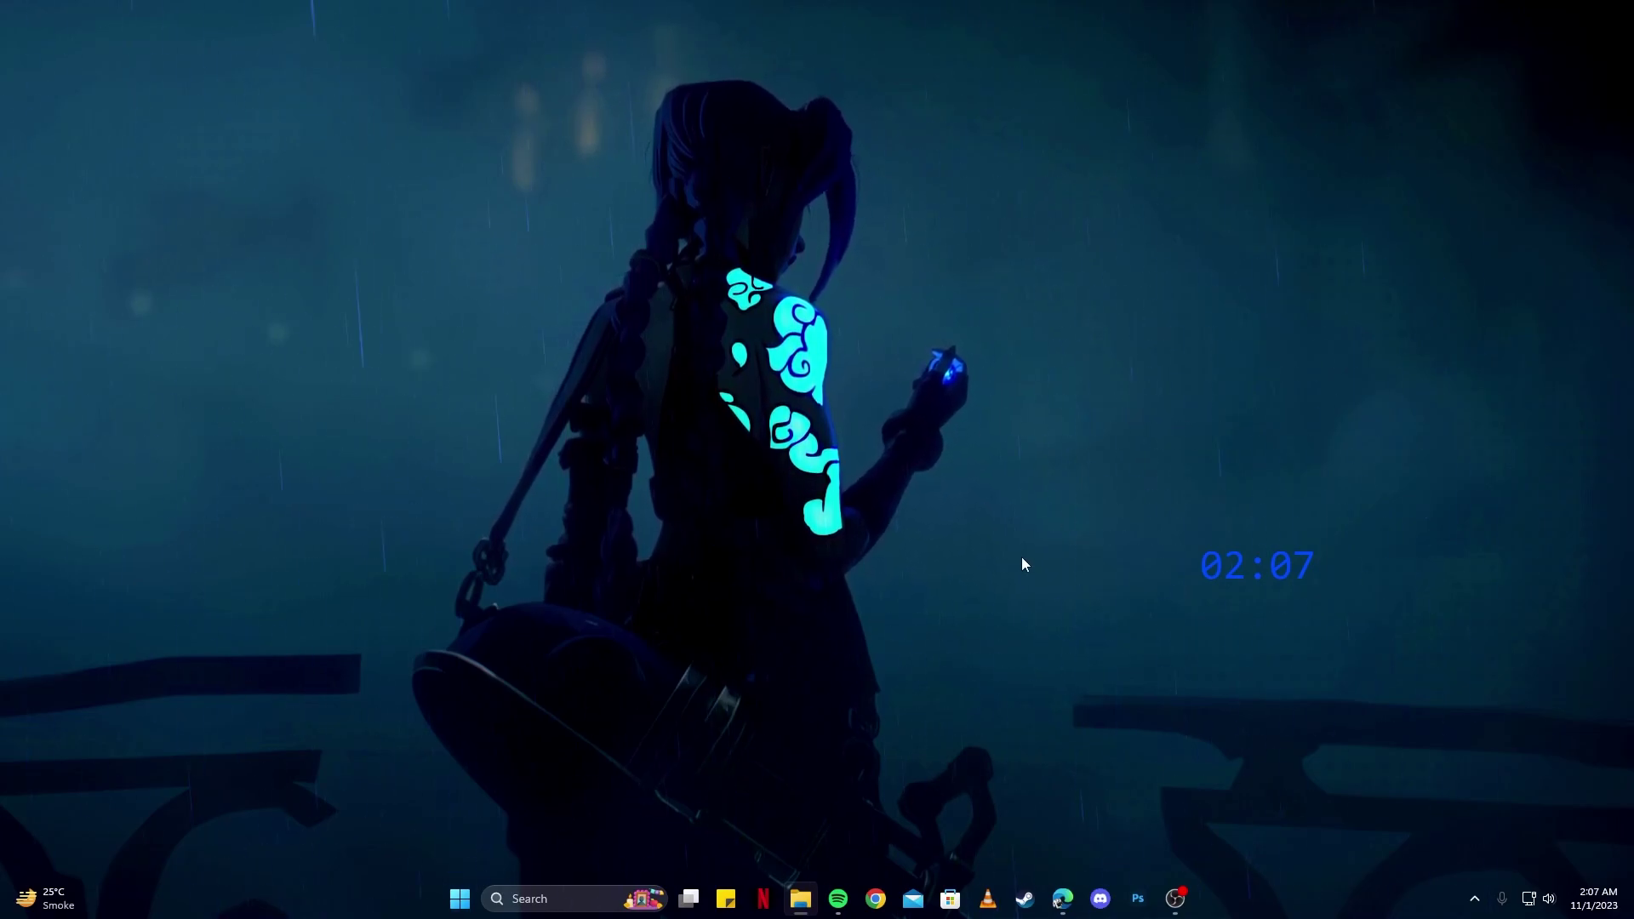
Bring up the Windows Start menu search to look for Topaz Video AI.
key(super)
Launch Topaz Video AI from the 'top' search, import the anime clip, and maximize the window.
text(top)
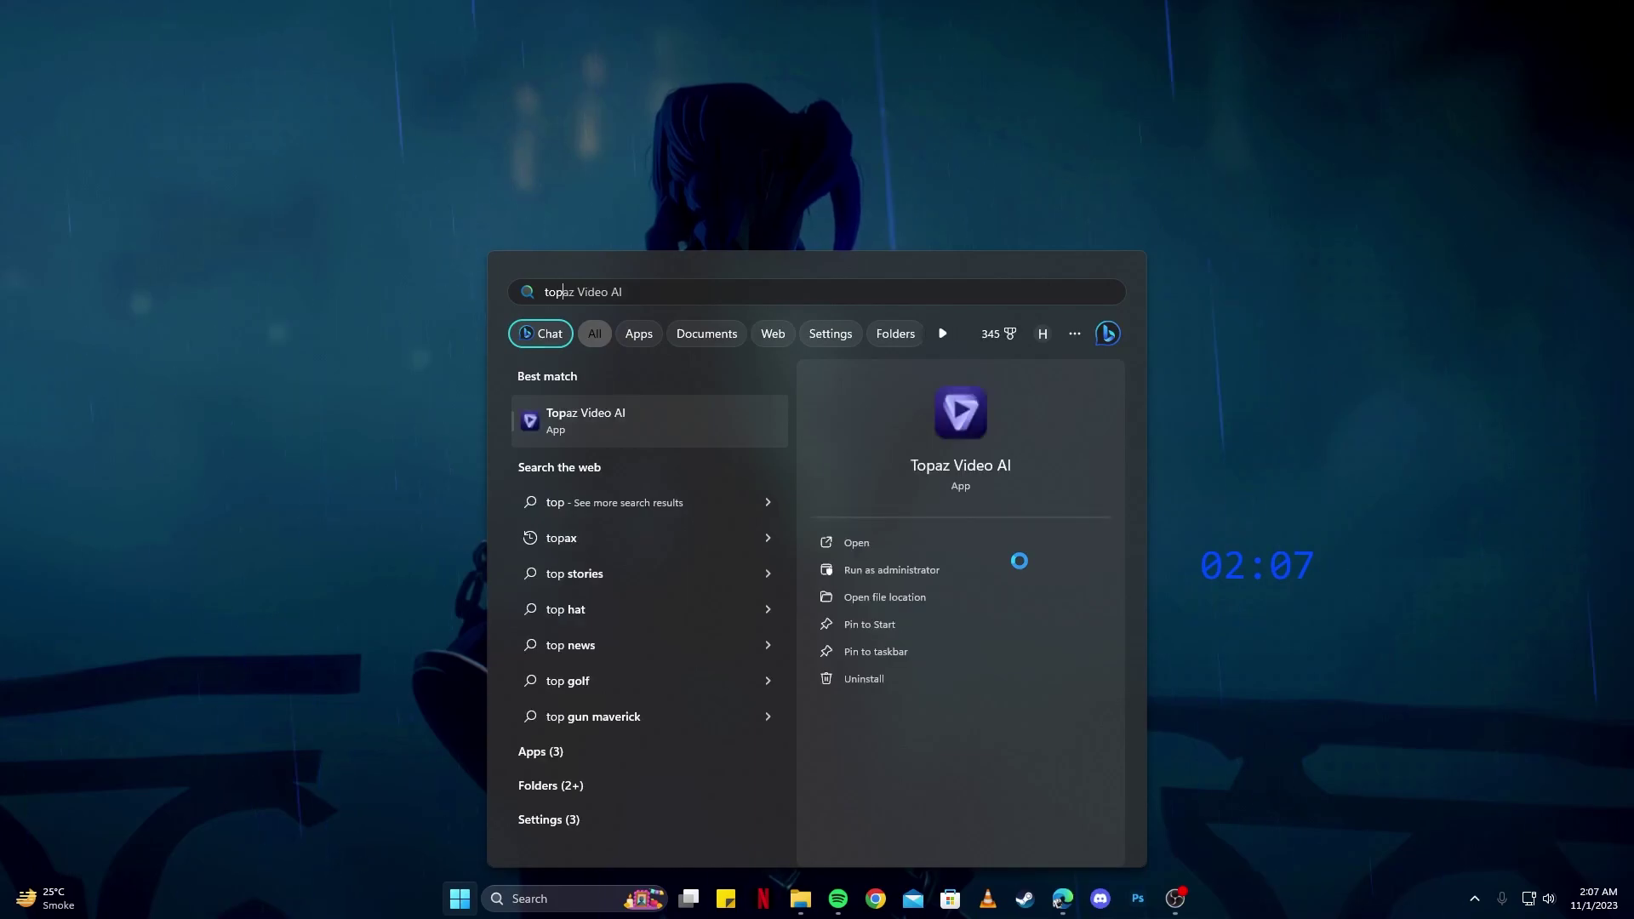
key(Return)
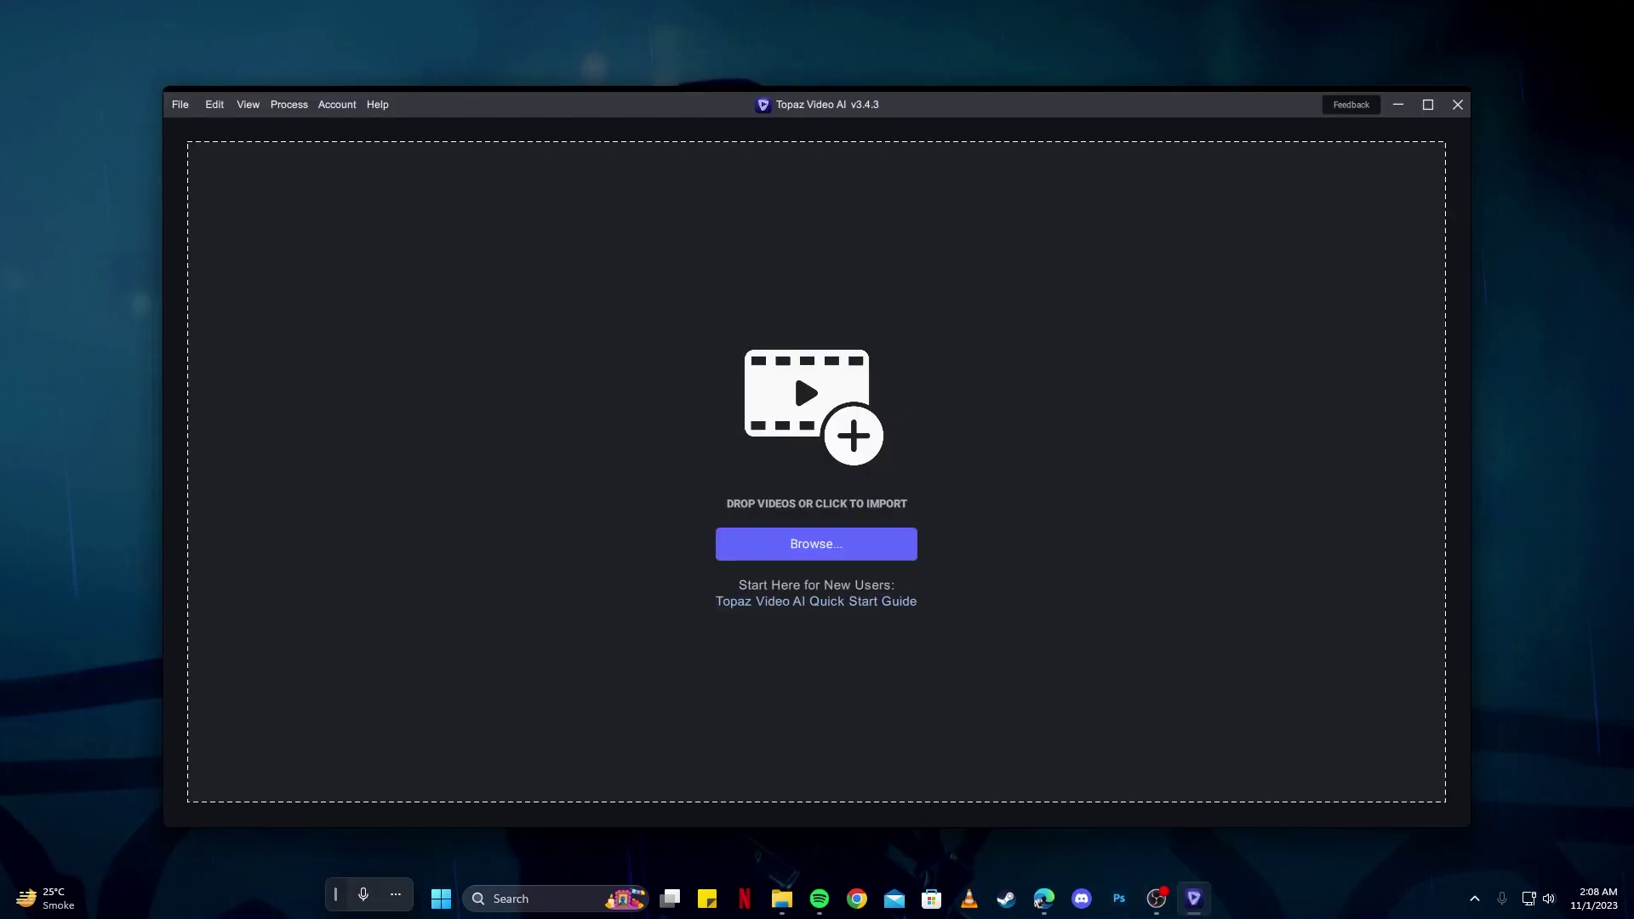
drag(1529, 664, 997, 507)
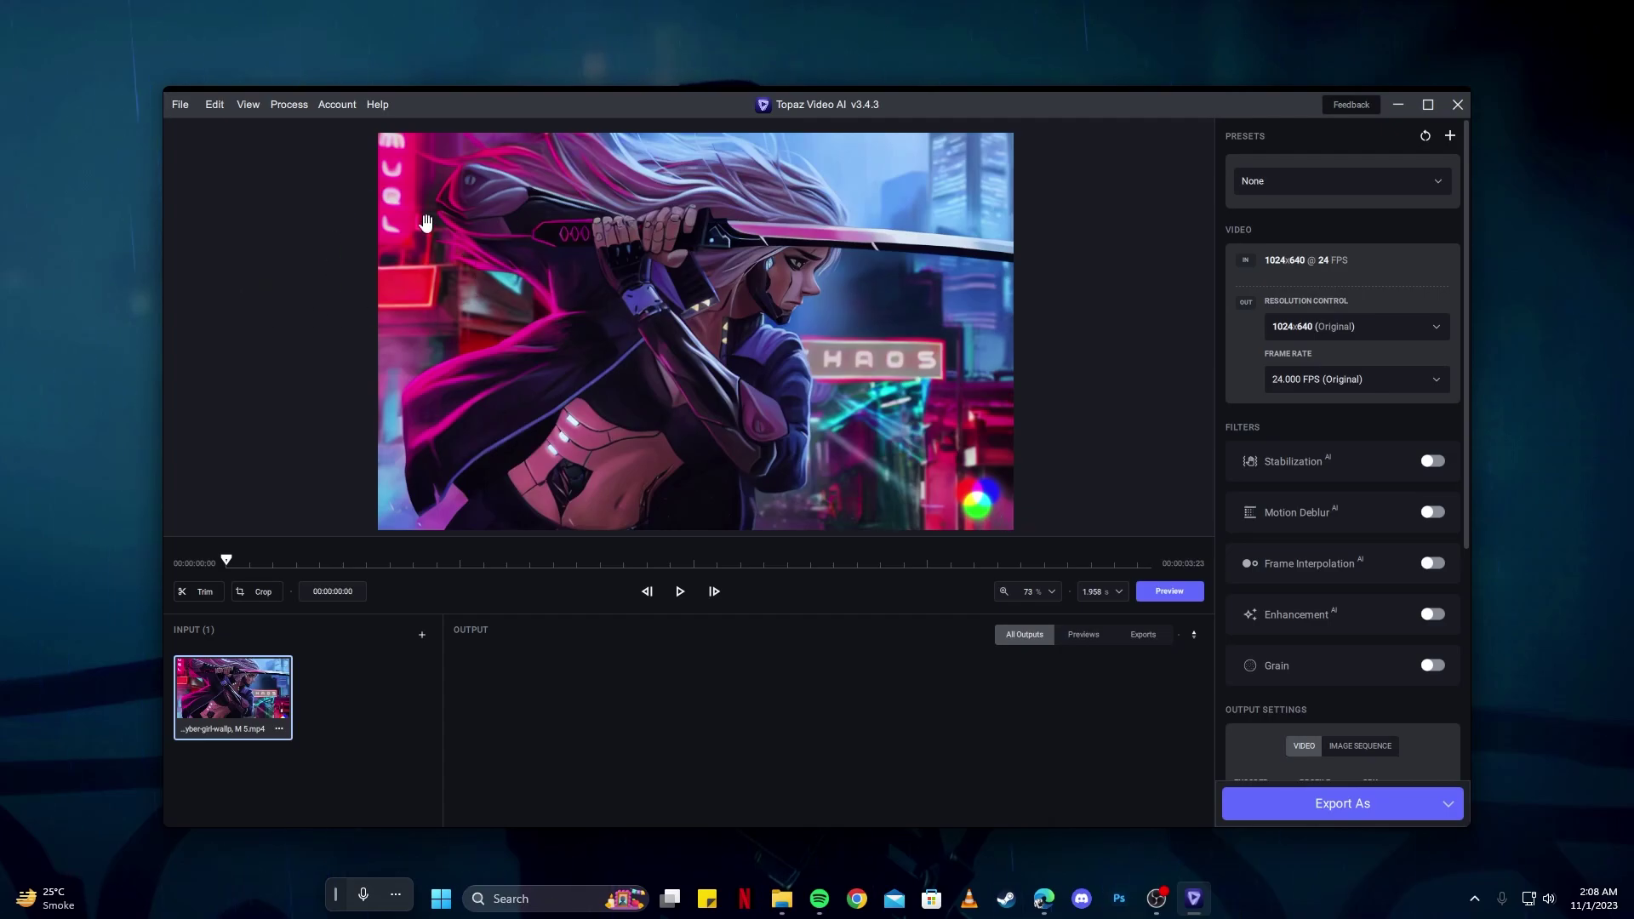
double_click(509, 103)
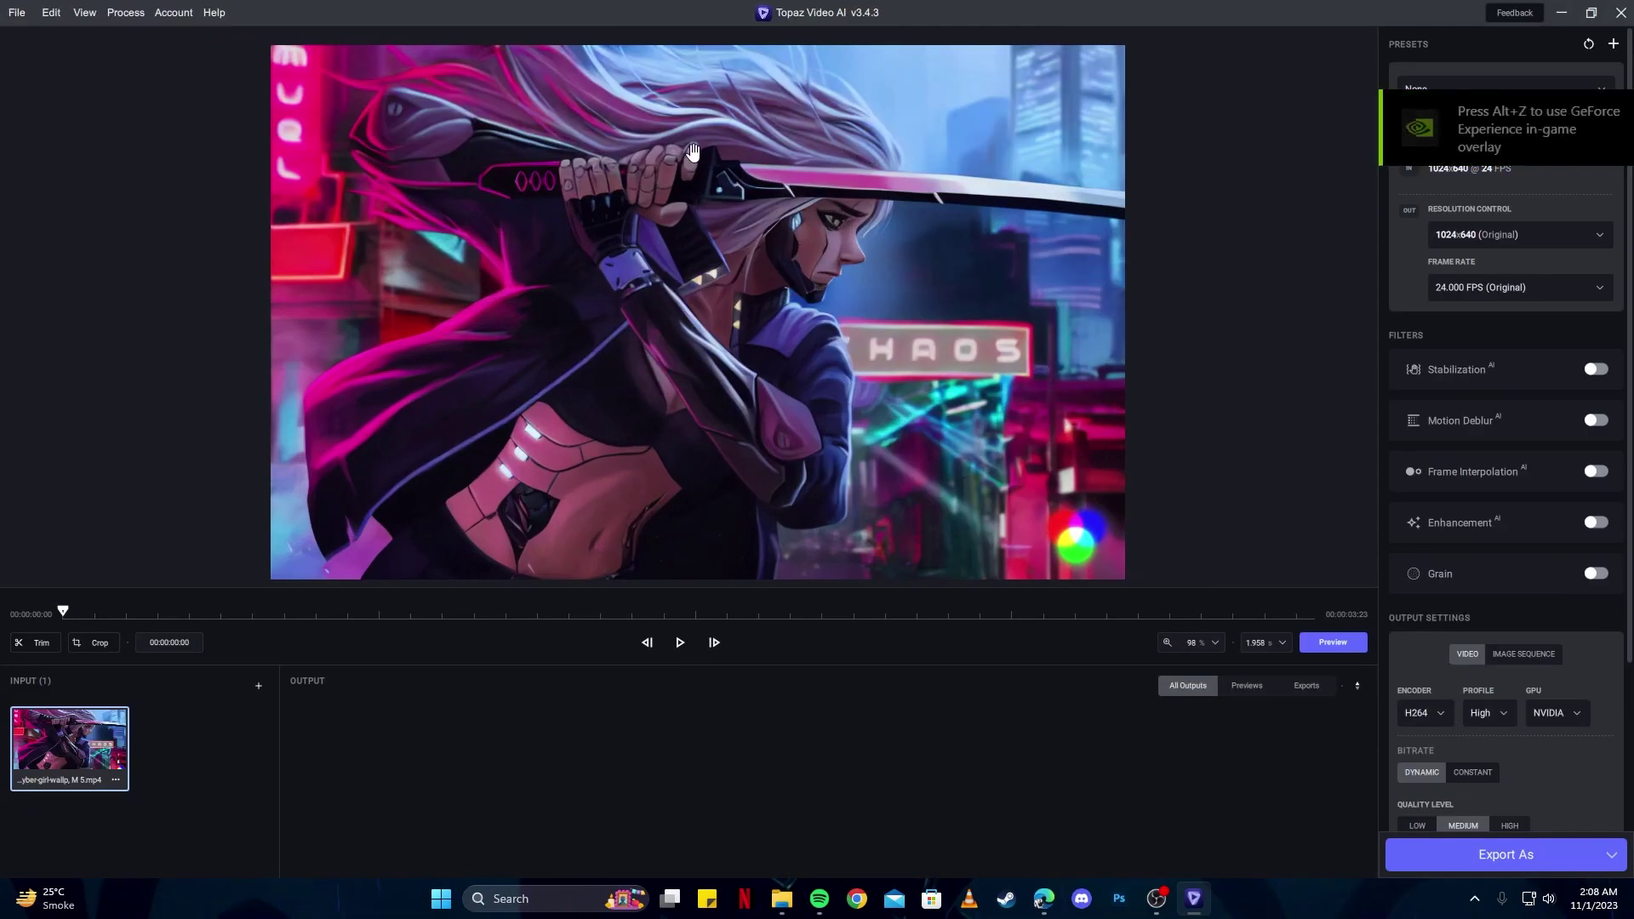
click(18, 15)
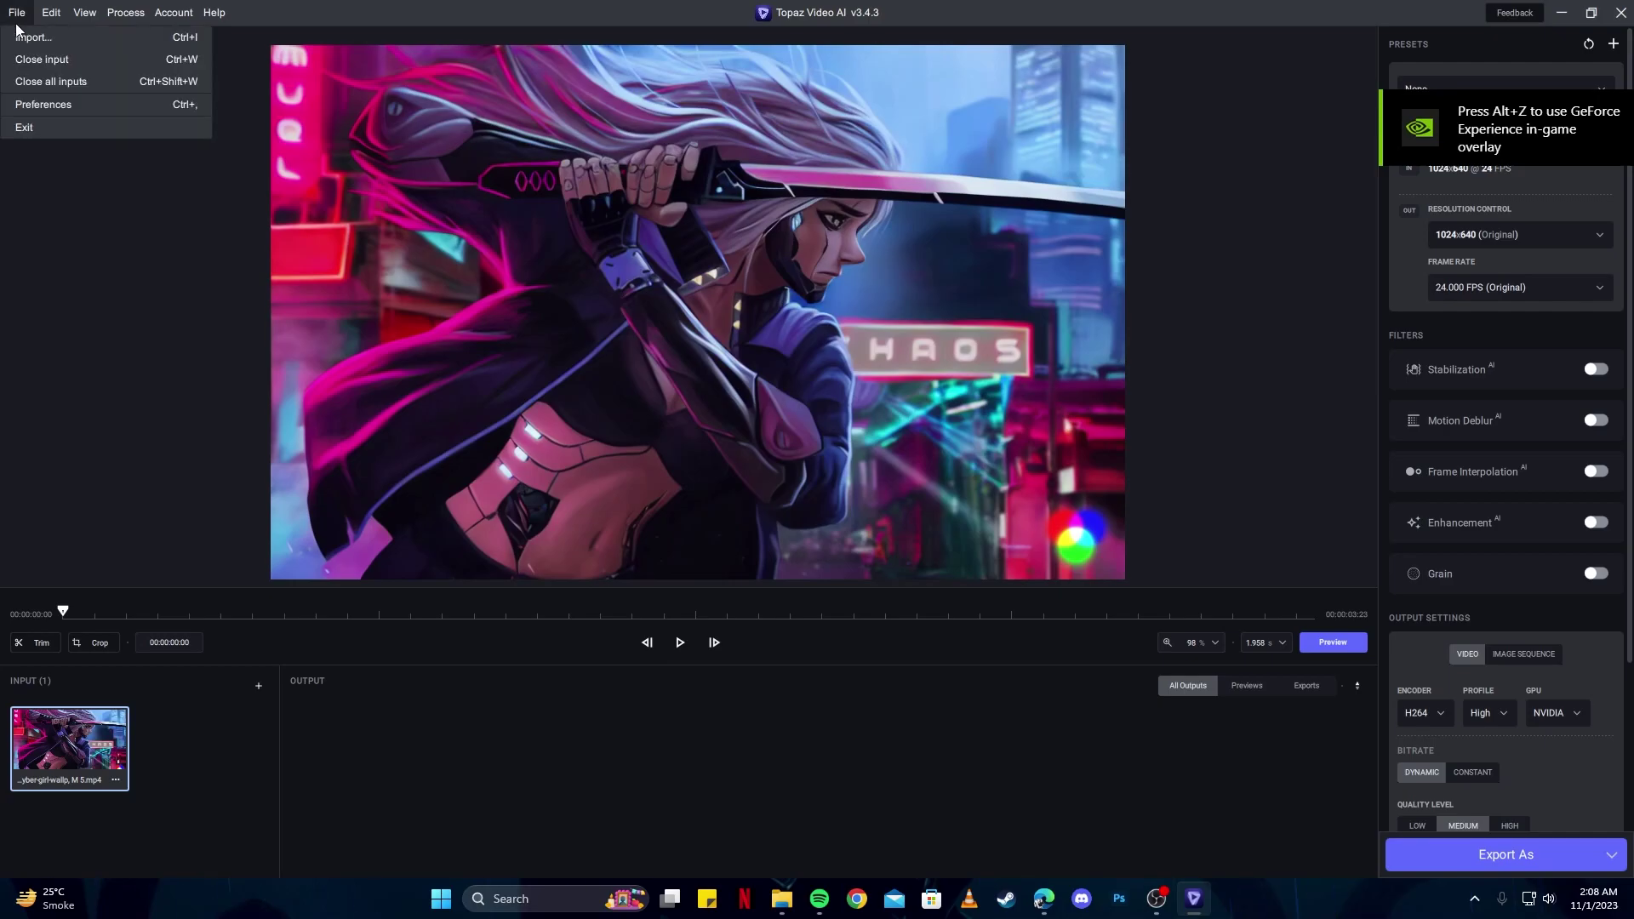
click(51, 102)
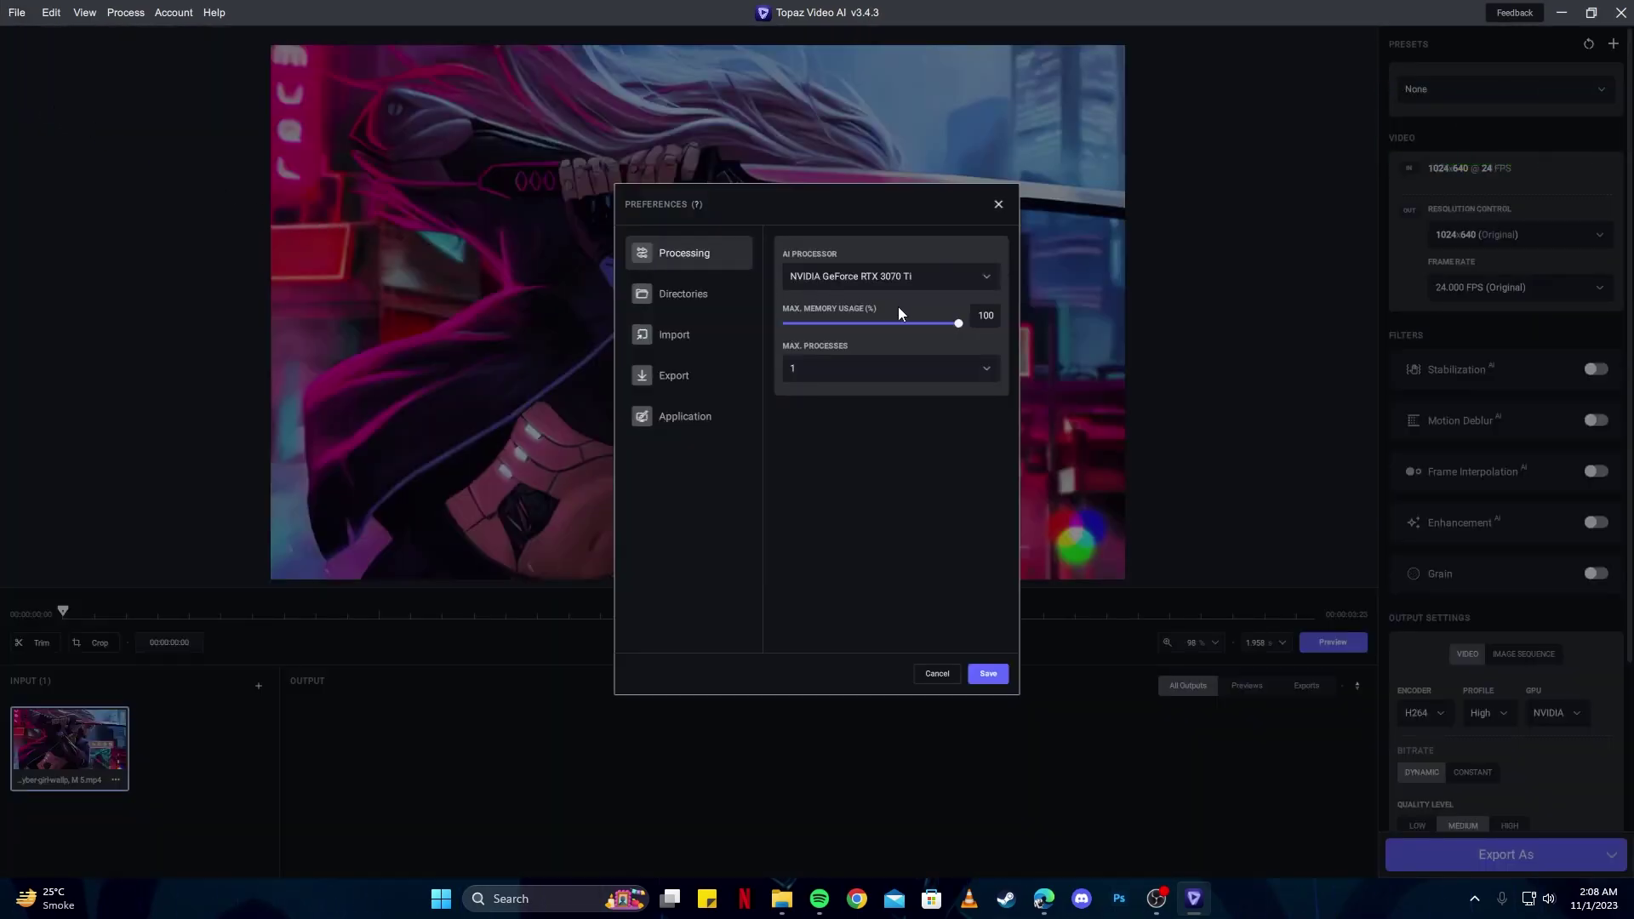
click(832, 283)
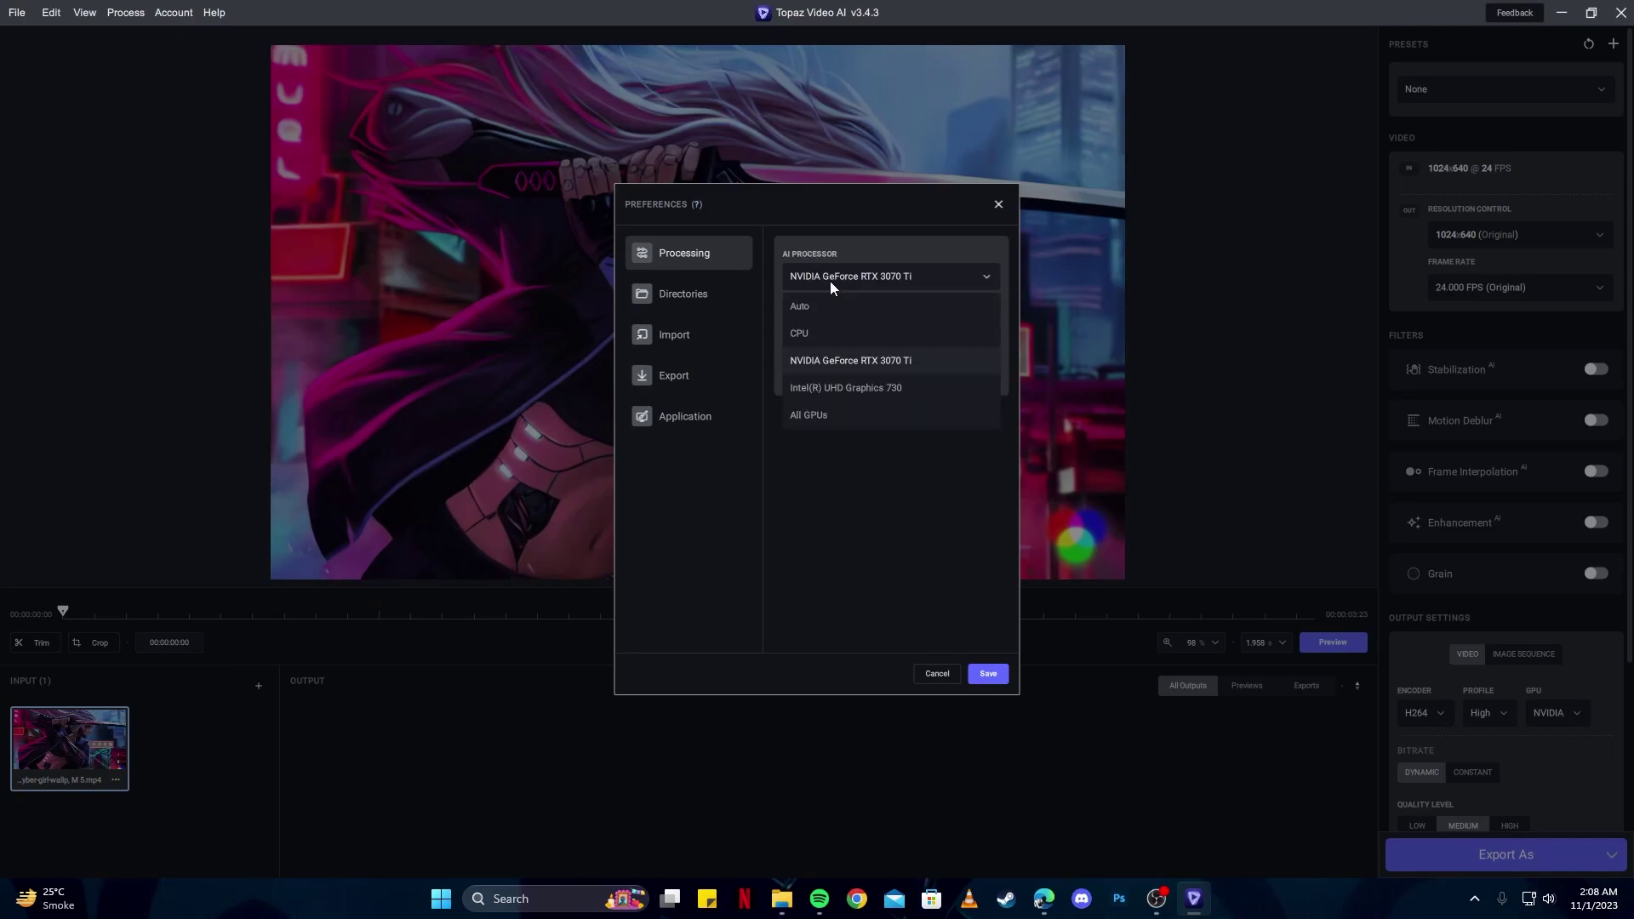
click(894, 367)
click(783, 282)
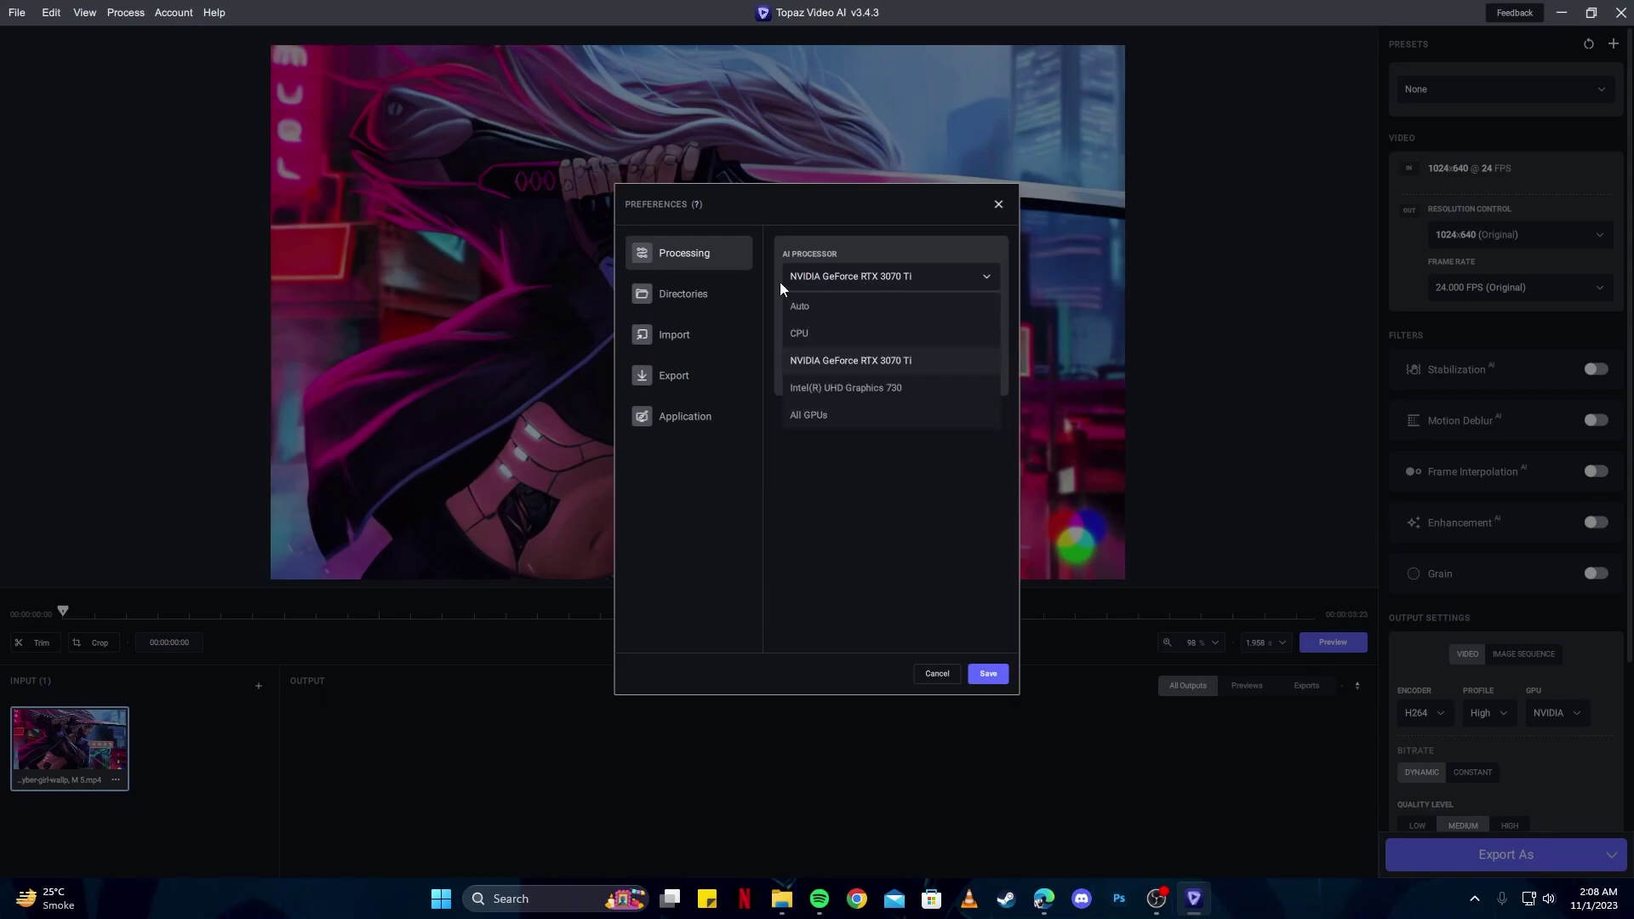
click(848, 367)
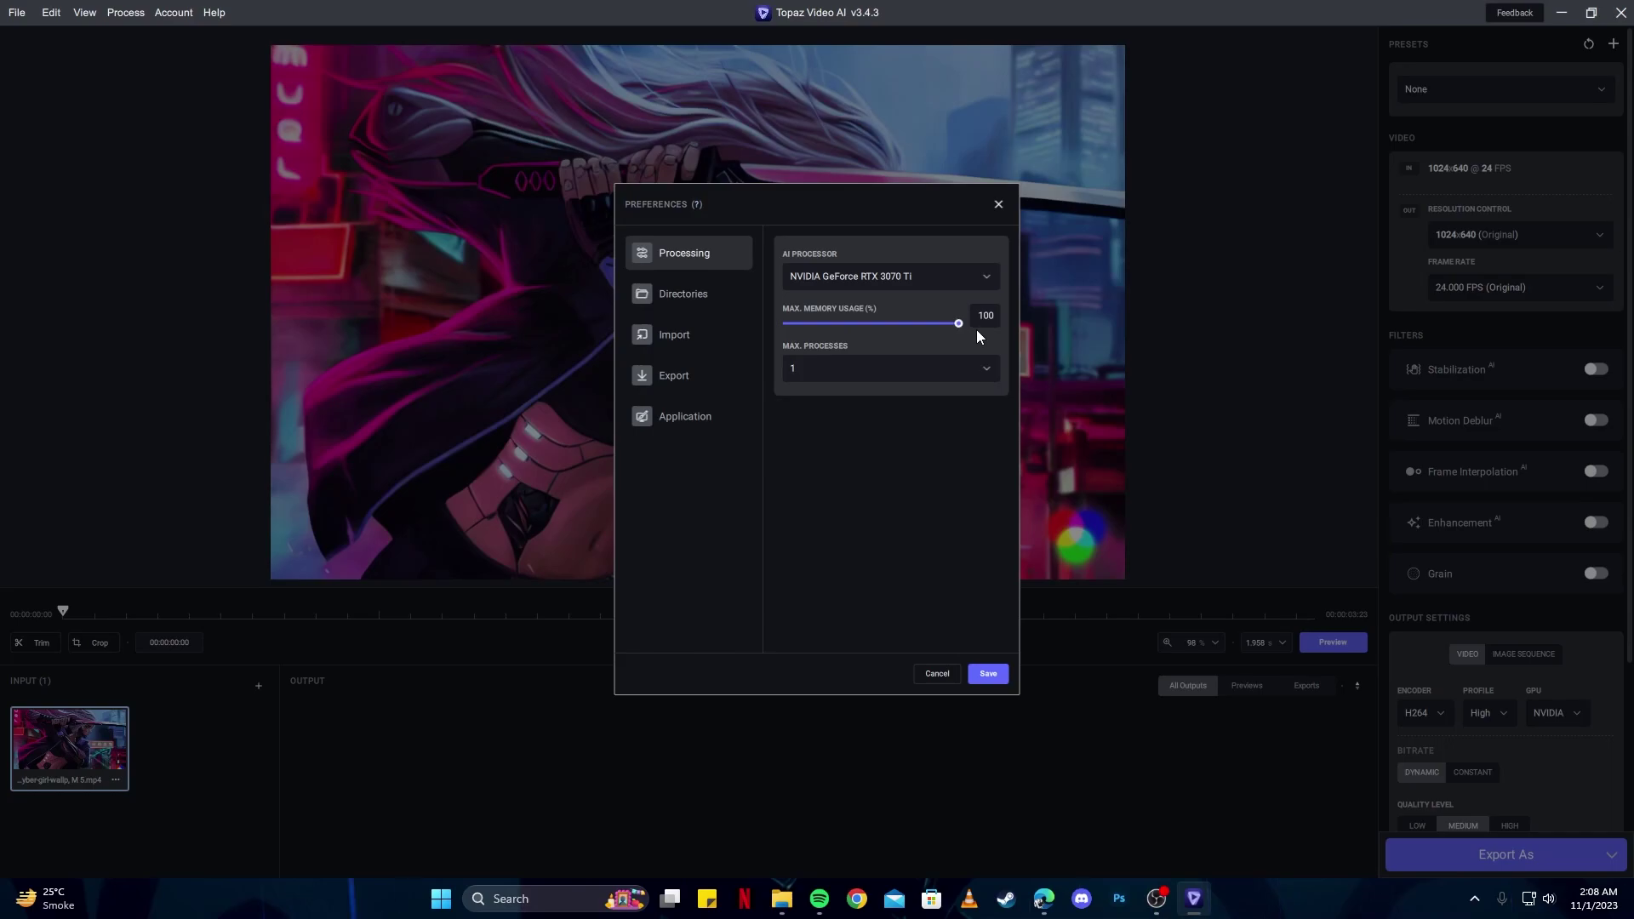
click(680, 297)
click(675, 344)
click(699, 419)
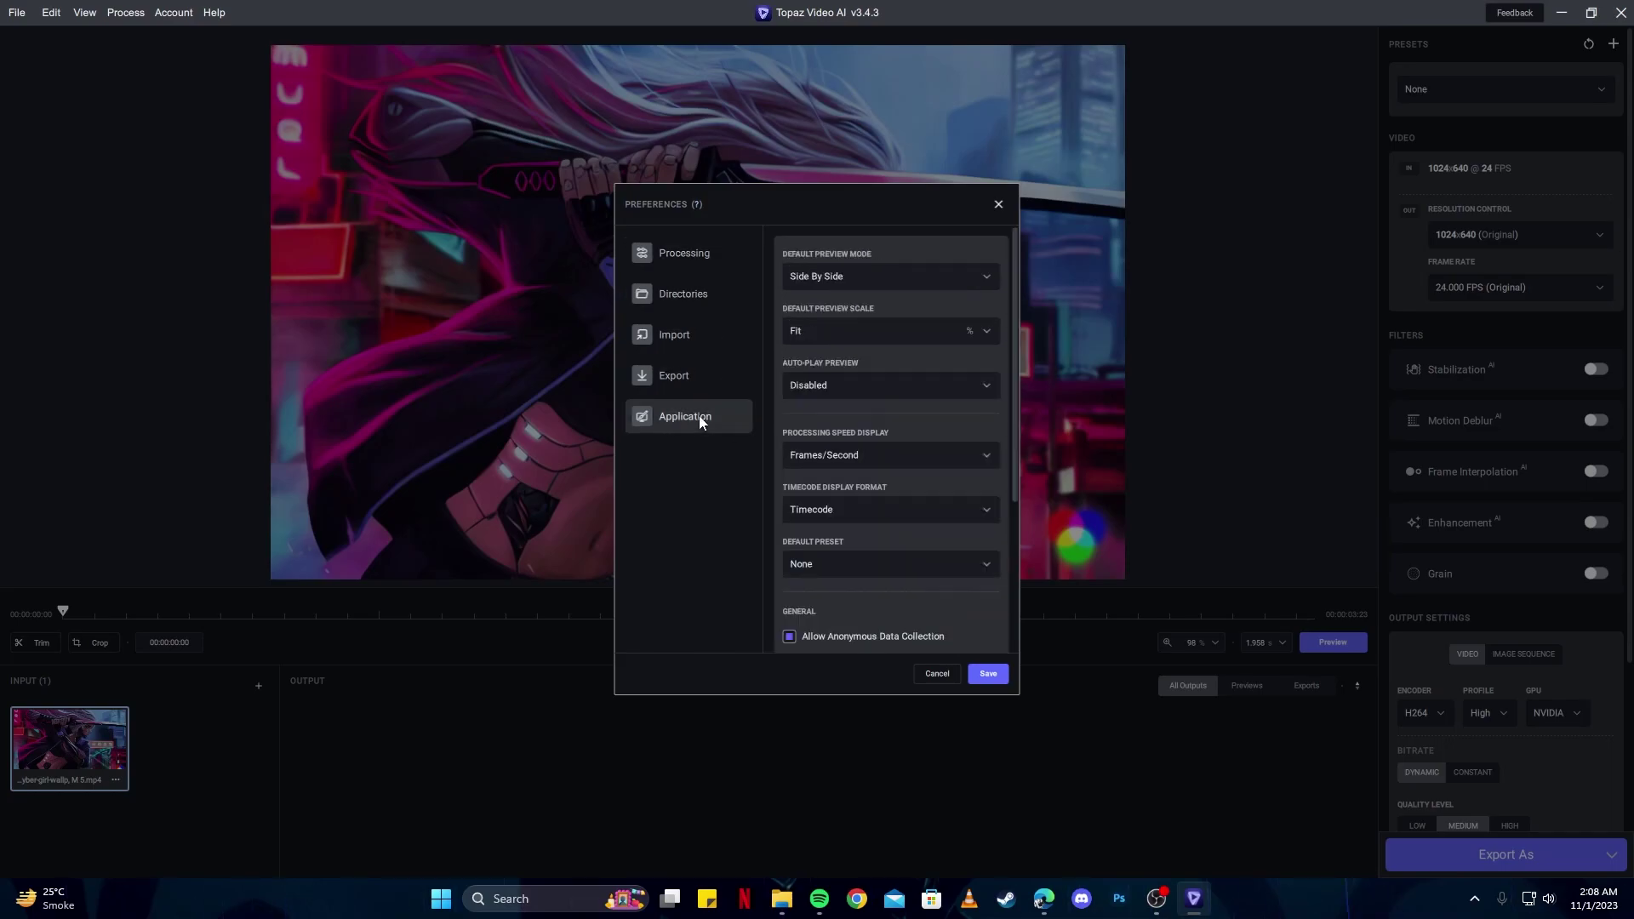
click(988, 674)
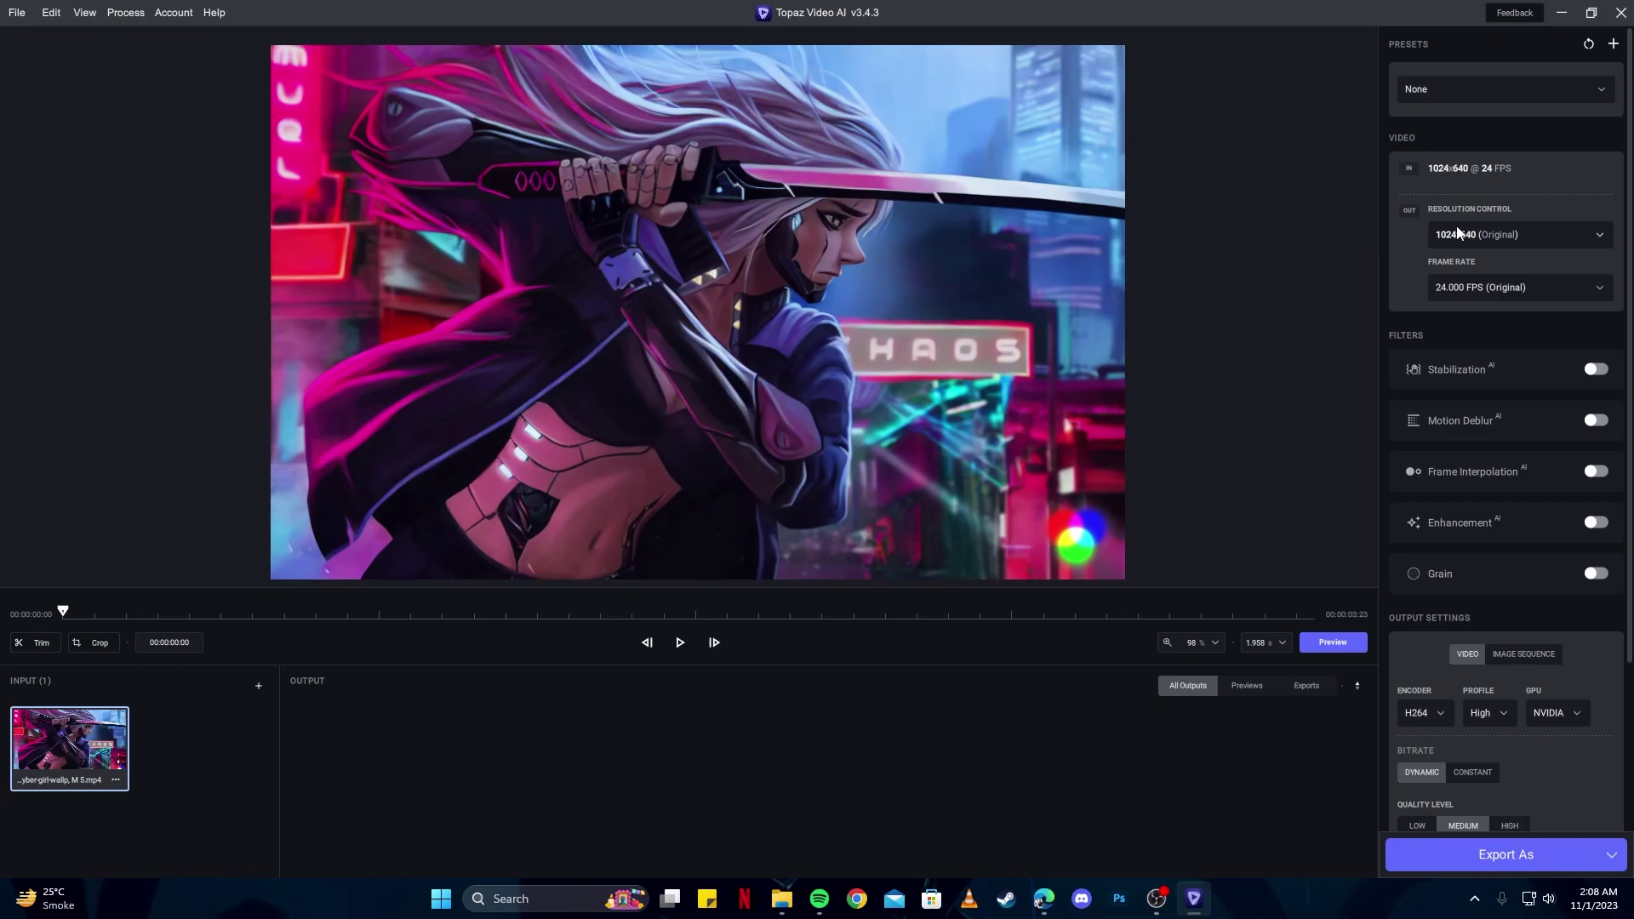
Set the output resolution to 3840x2160 (4K) with the Crop to Fill crop setting.
click(1516, 234)
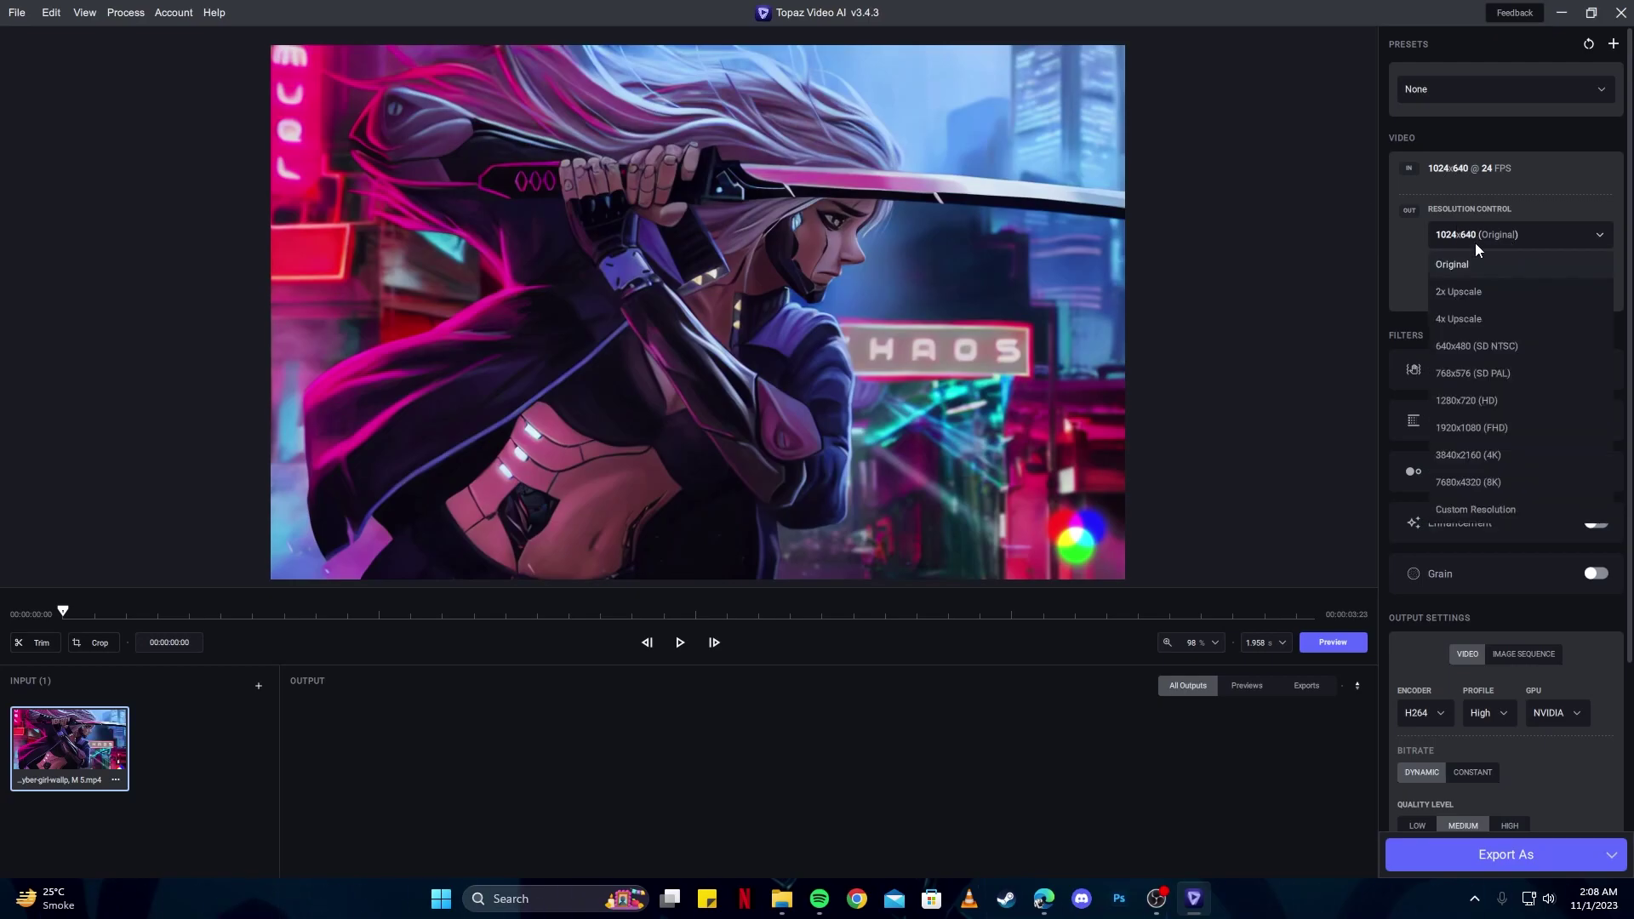
click(1475, 456)
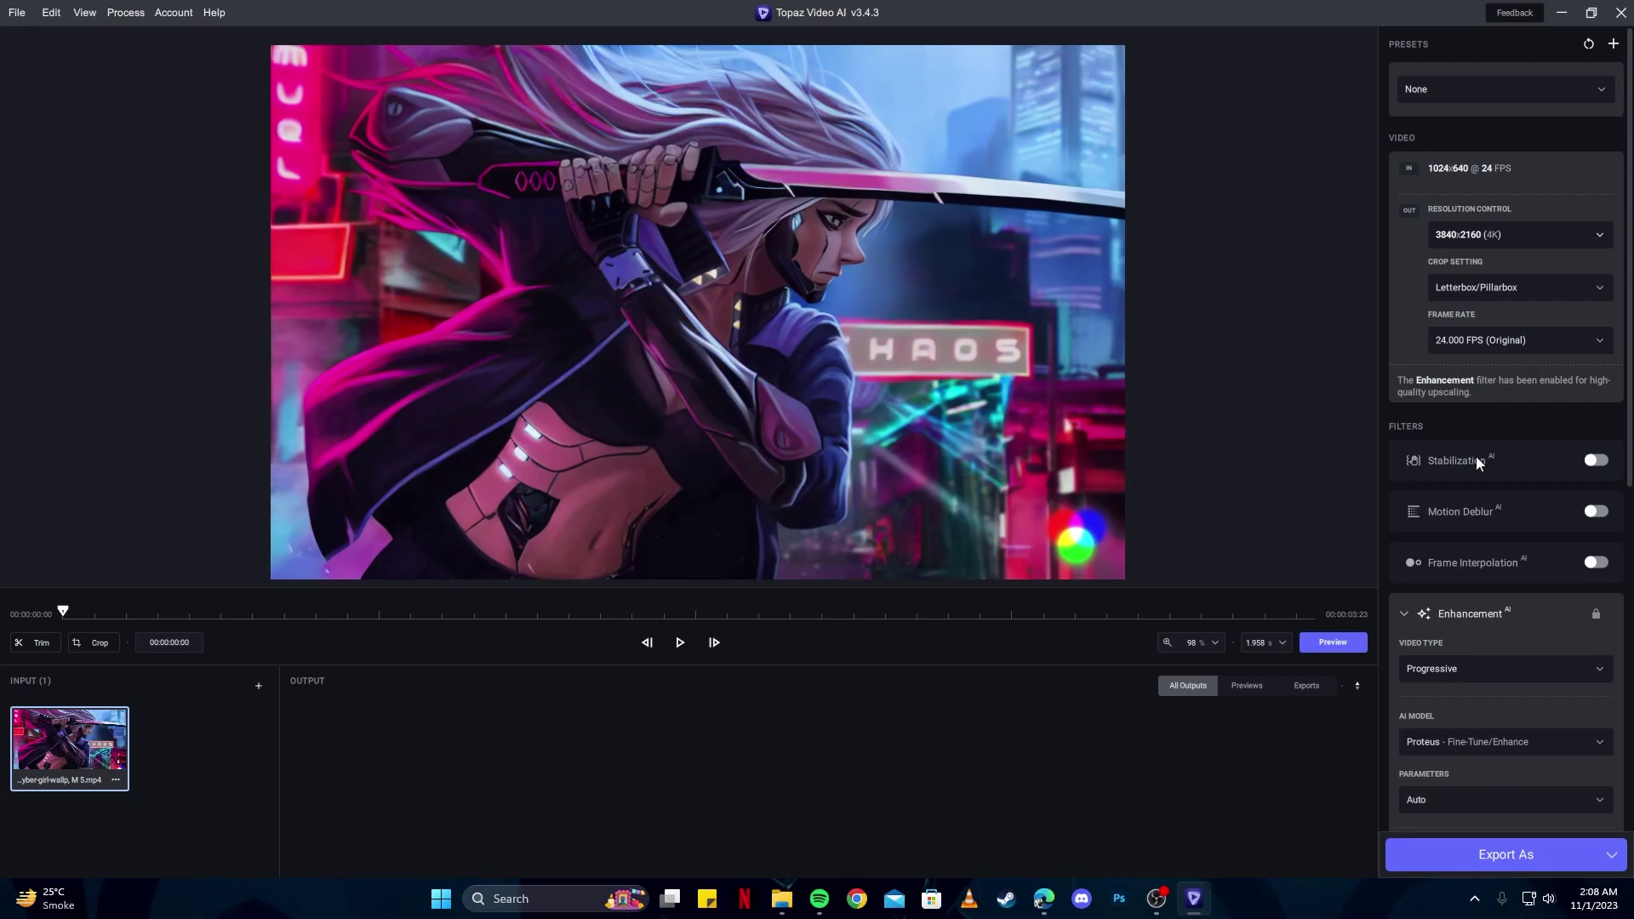
click(1436, 287)
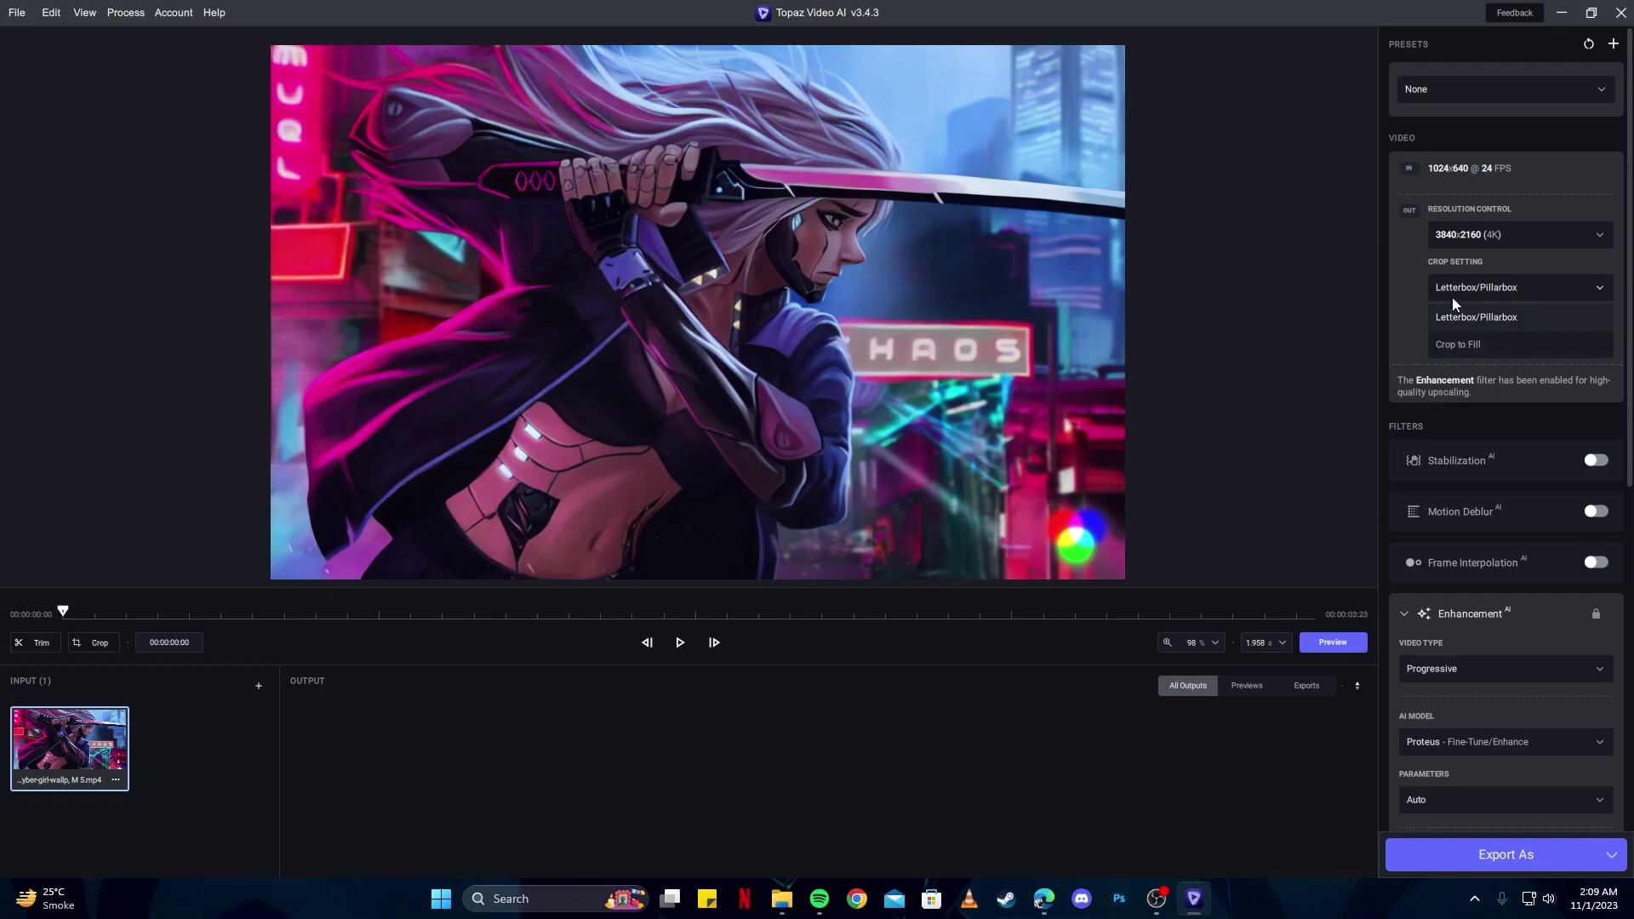
click(1471, 345)
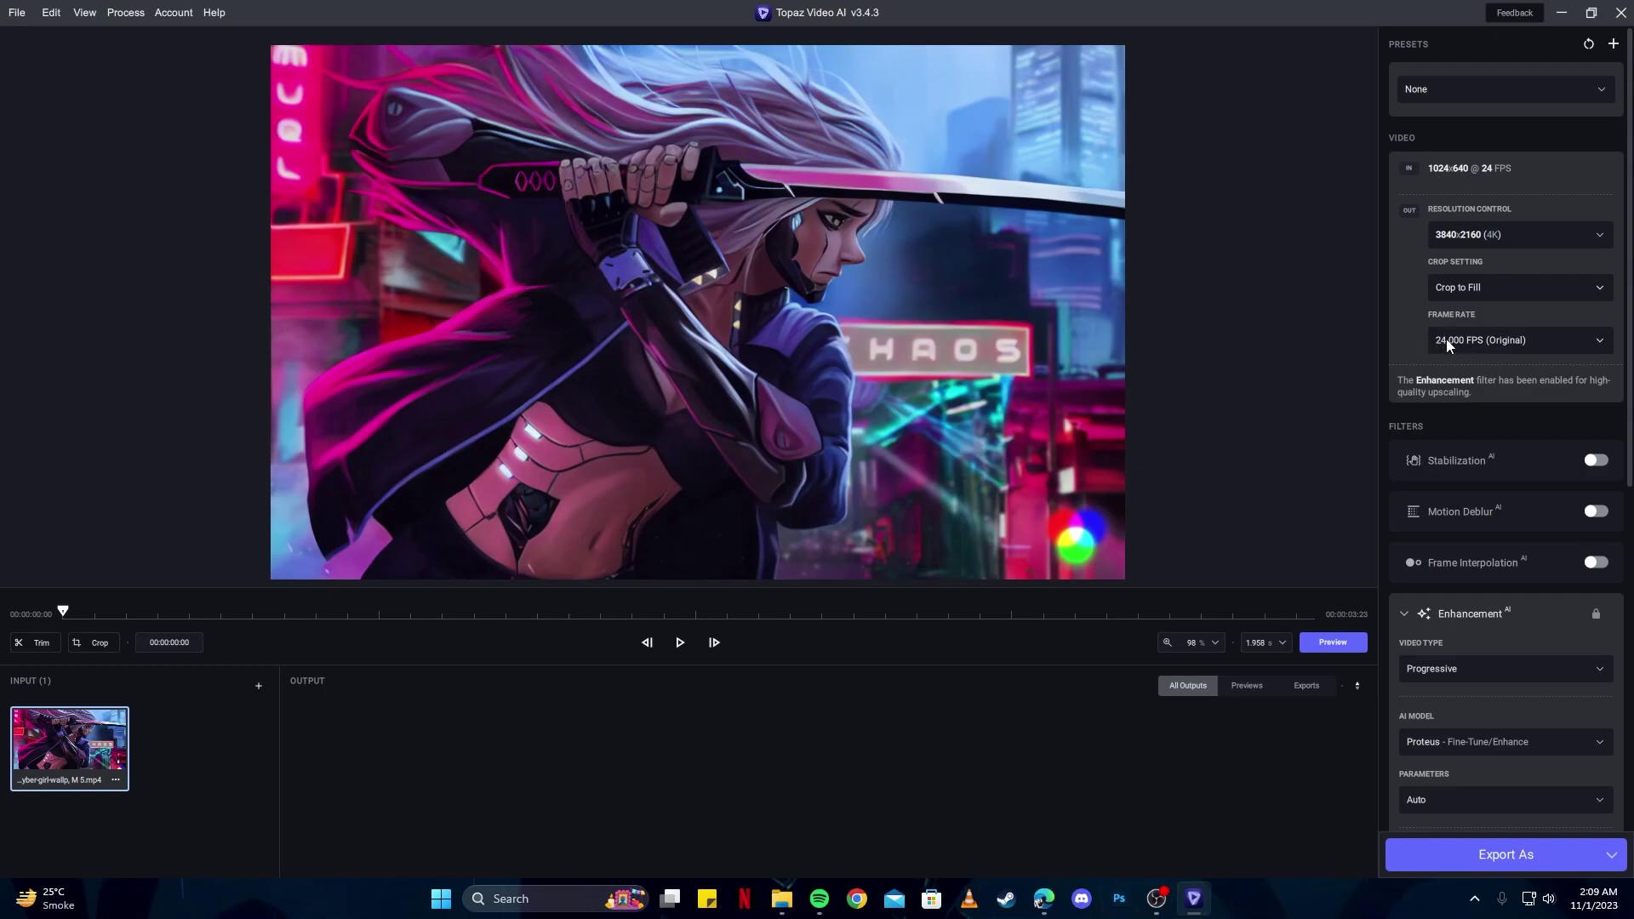
Keep Progressive video type, Proteus model and Auto parameters, and raise Recover Original Detail to 71.
scroll(1469, 626, down, 4)
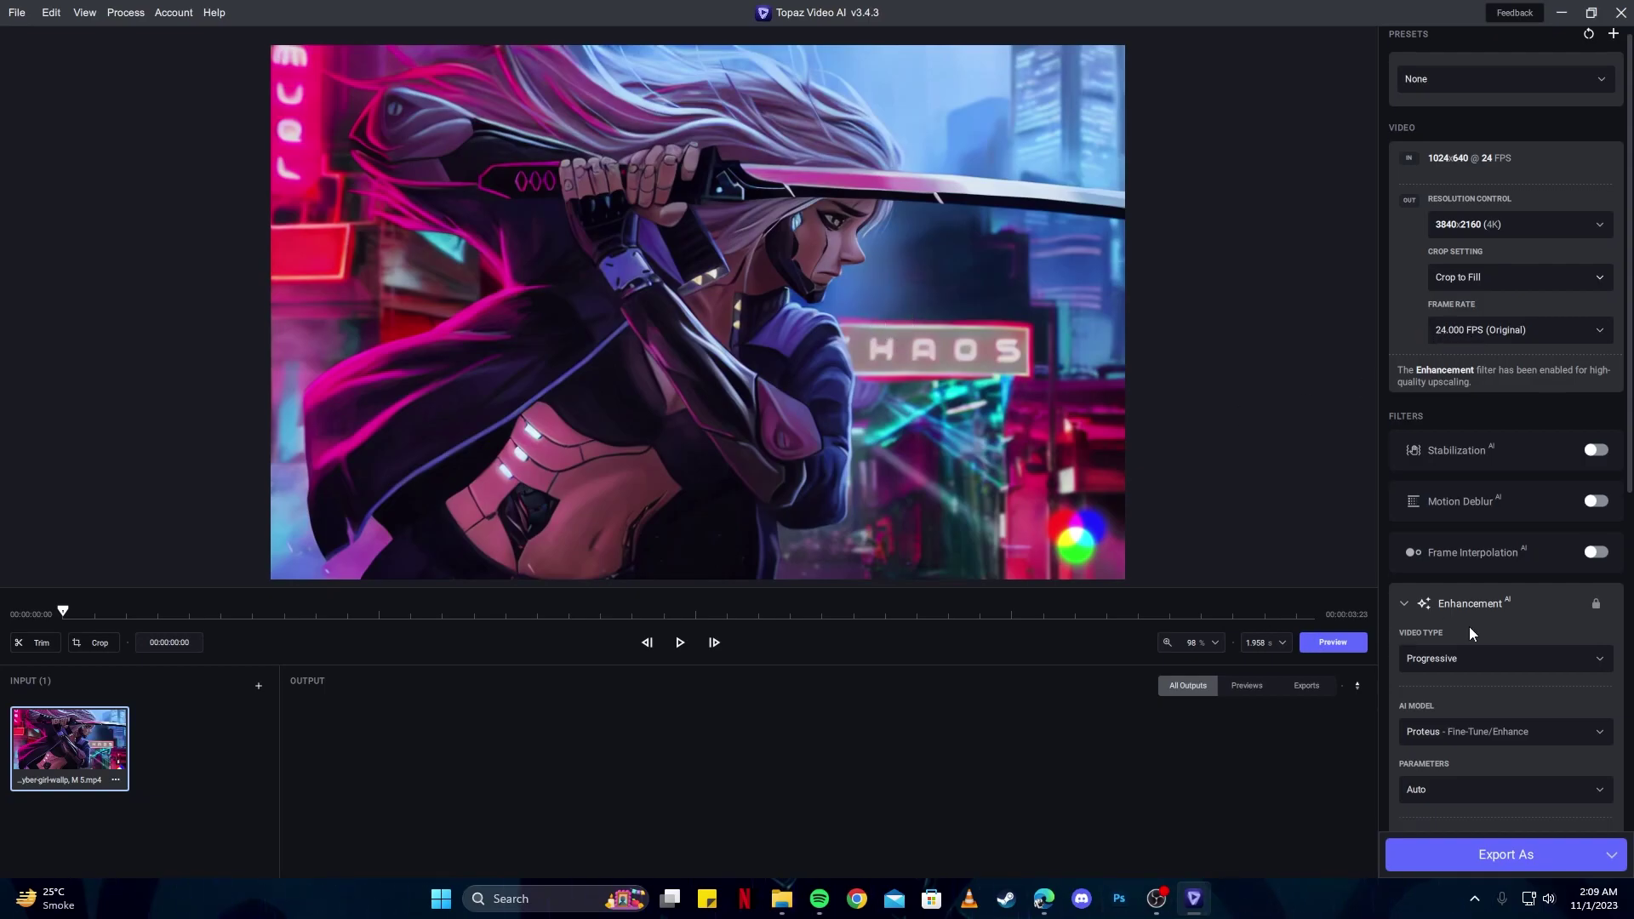
scroll(1472, 627, down, 3)
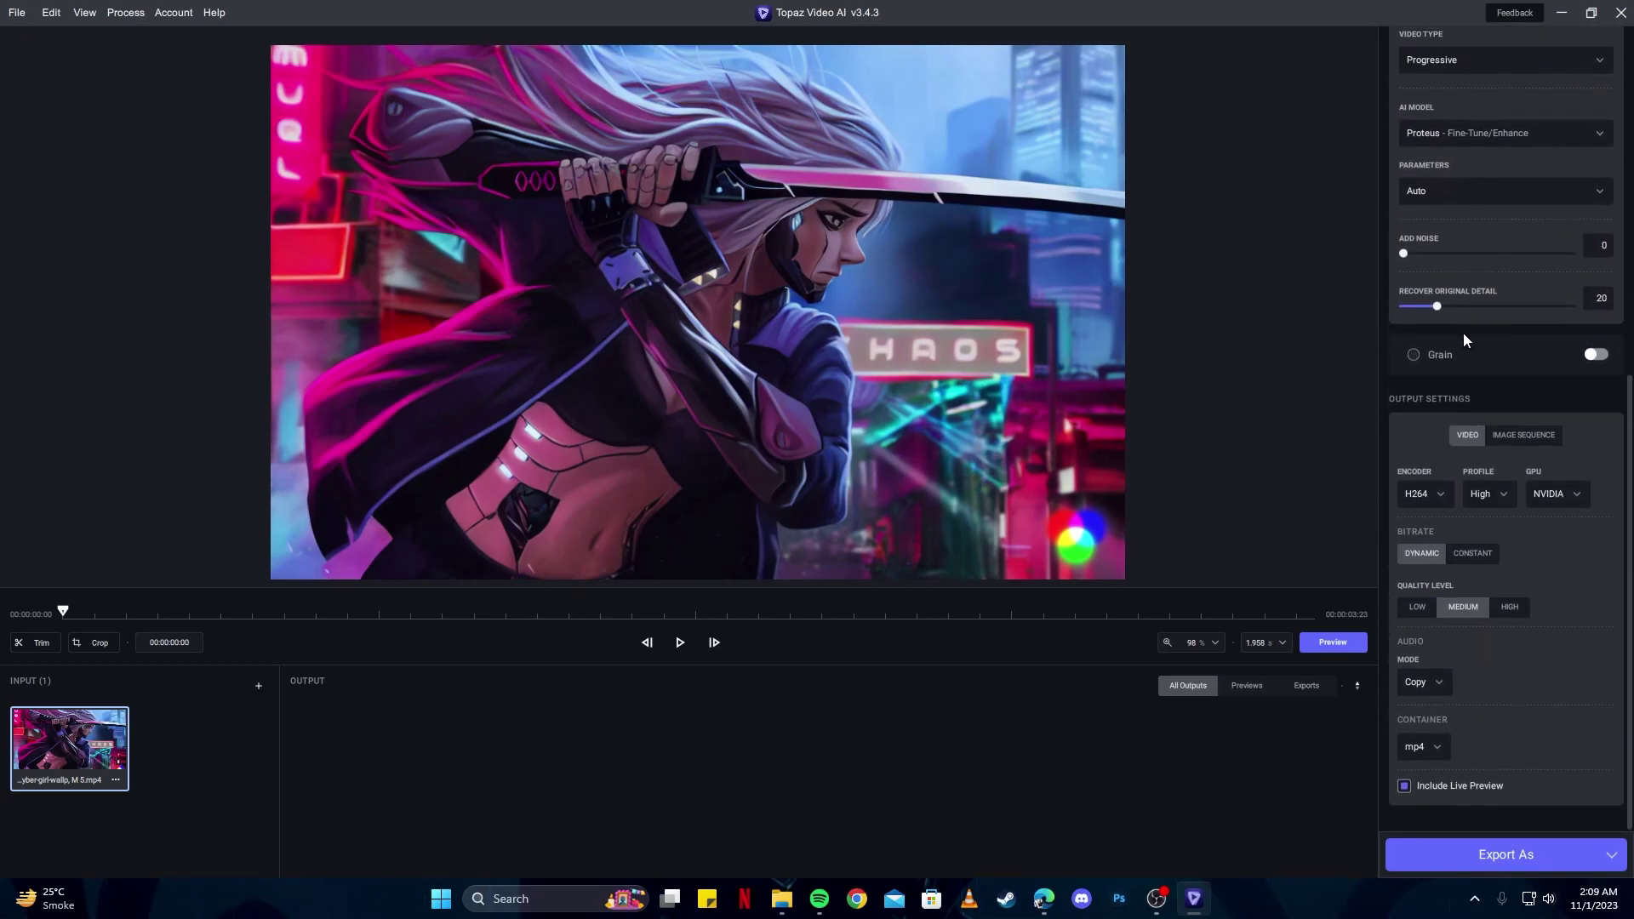
click(1457, 72)
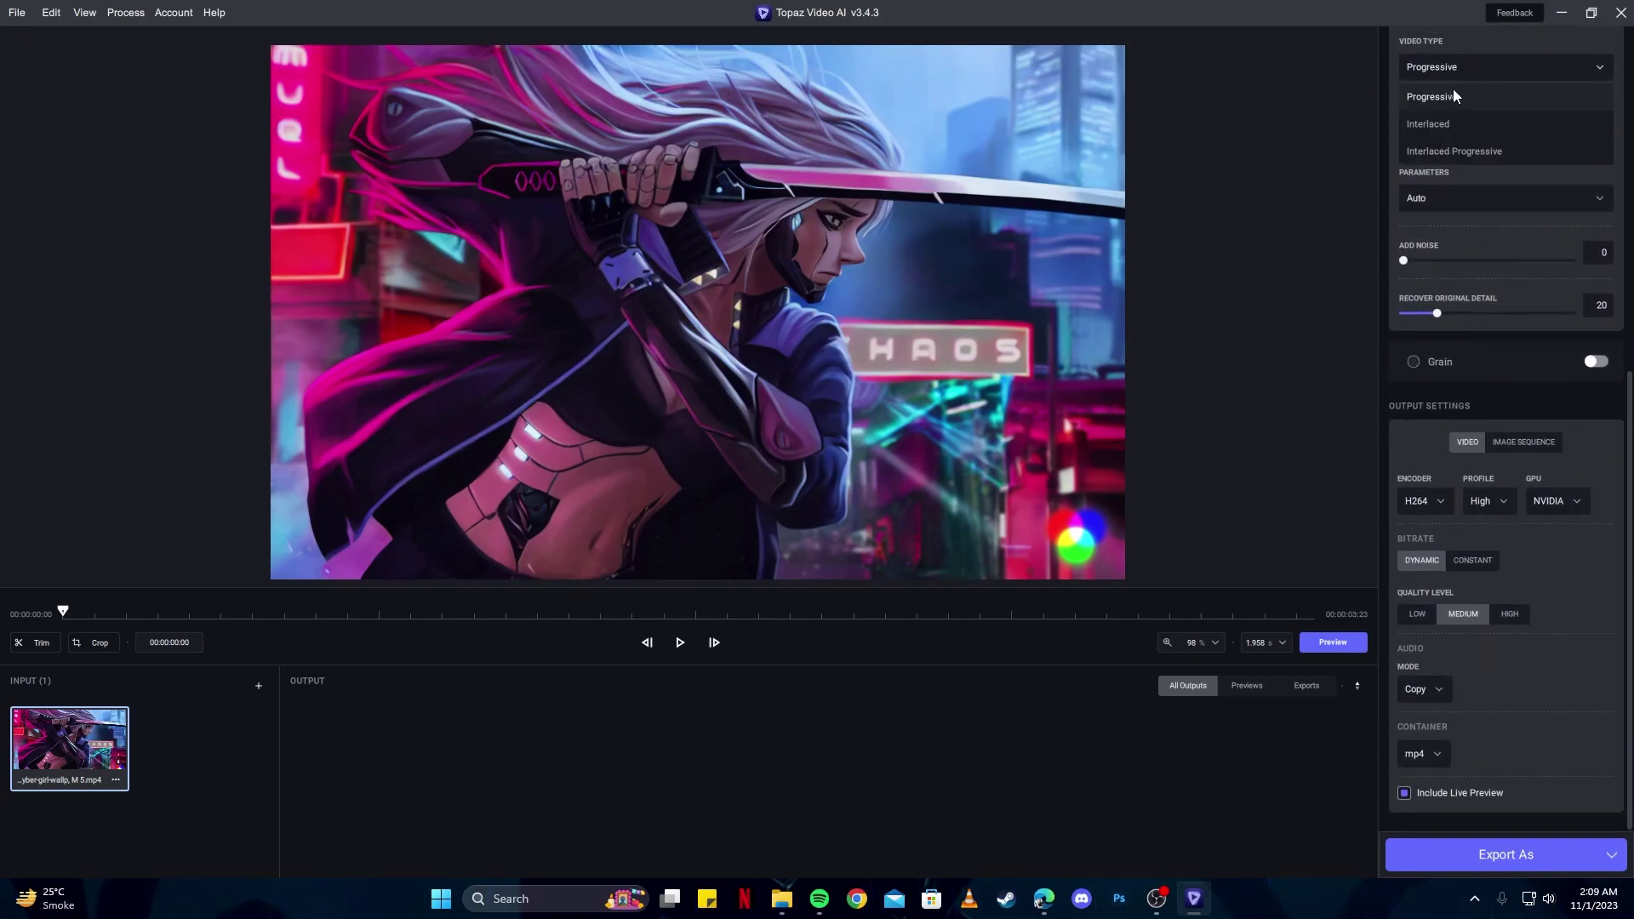
click(1431, 97)
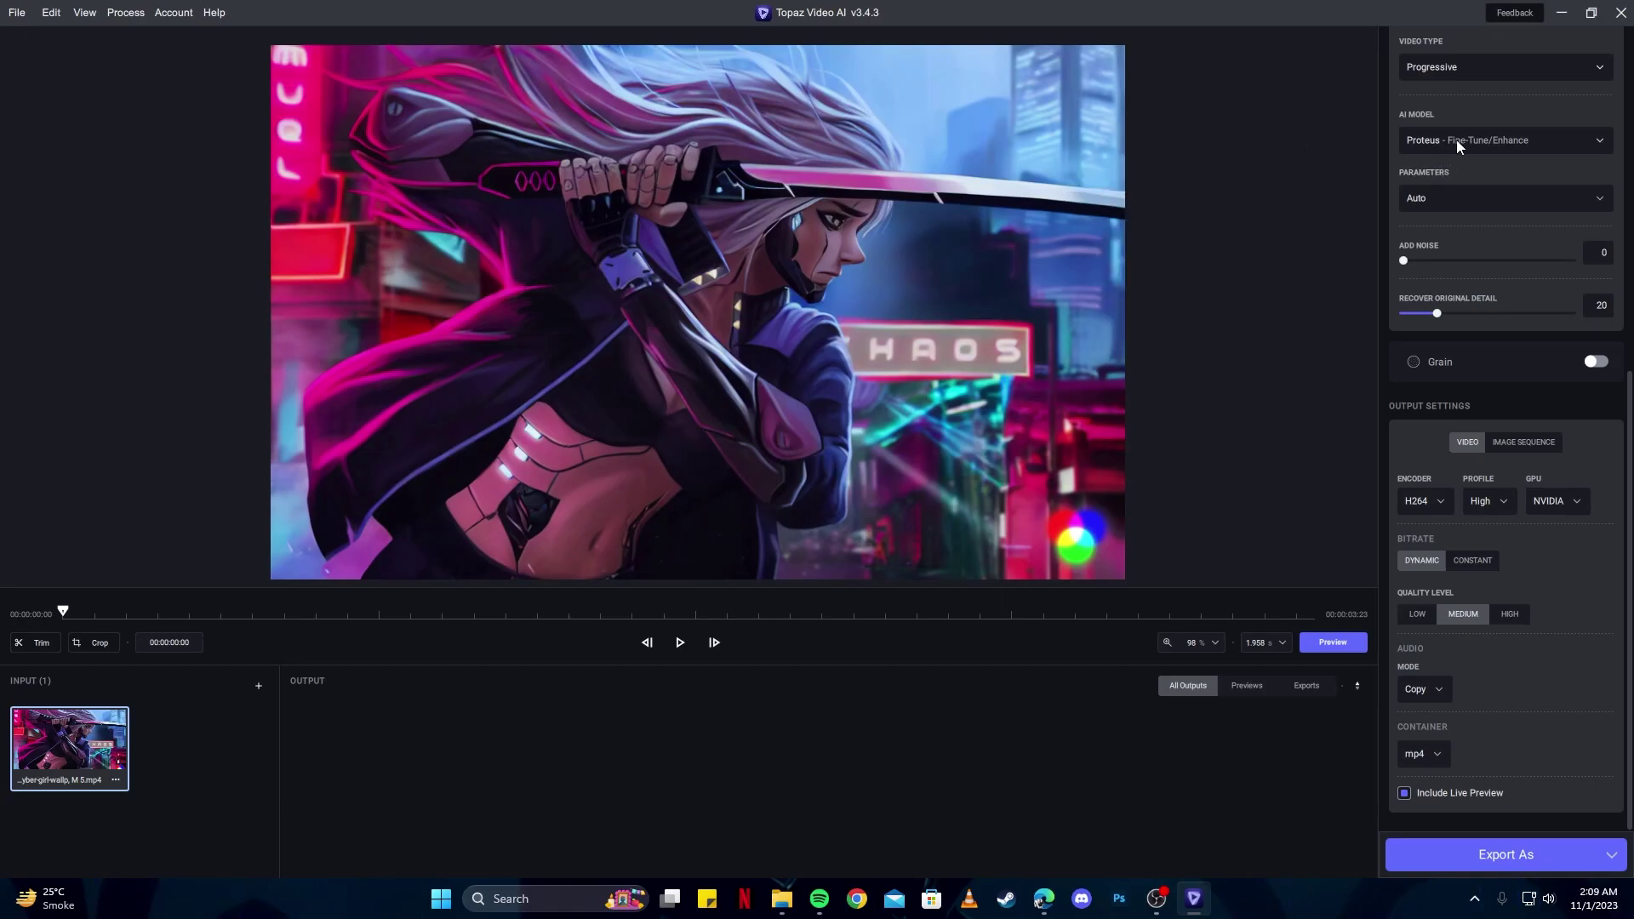
click(1457, 139)
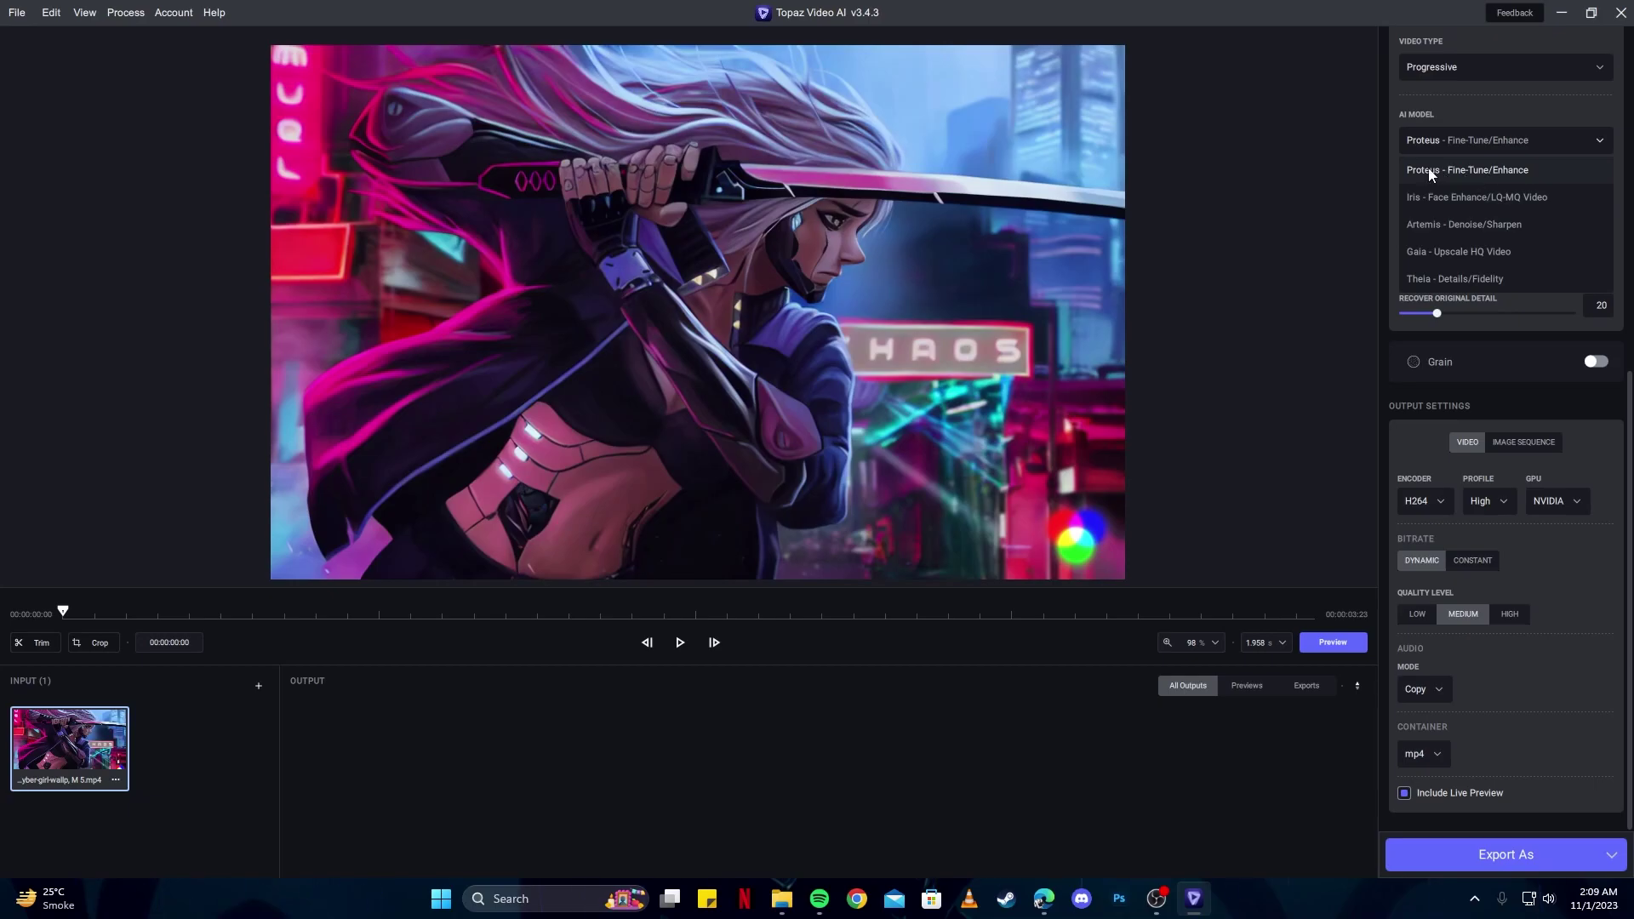
click(1439, 168)
click(1450, 204)
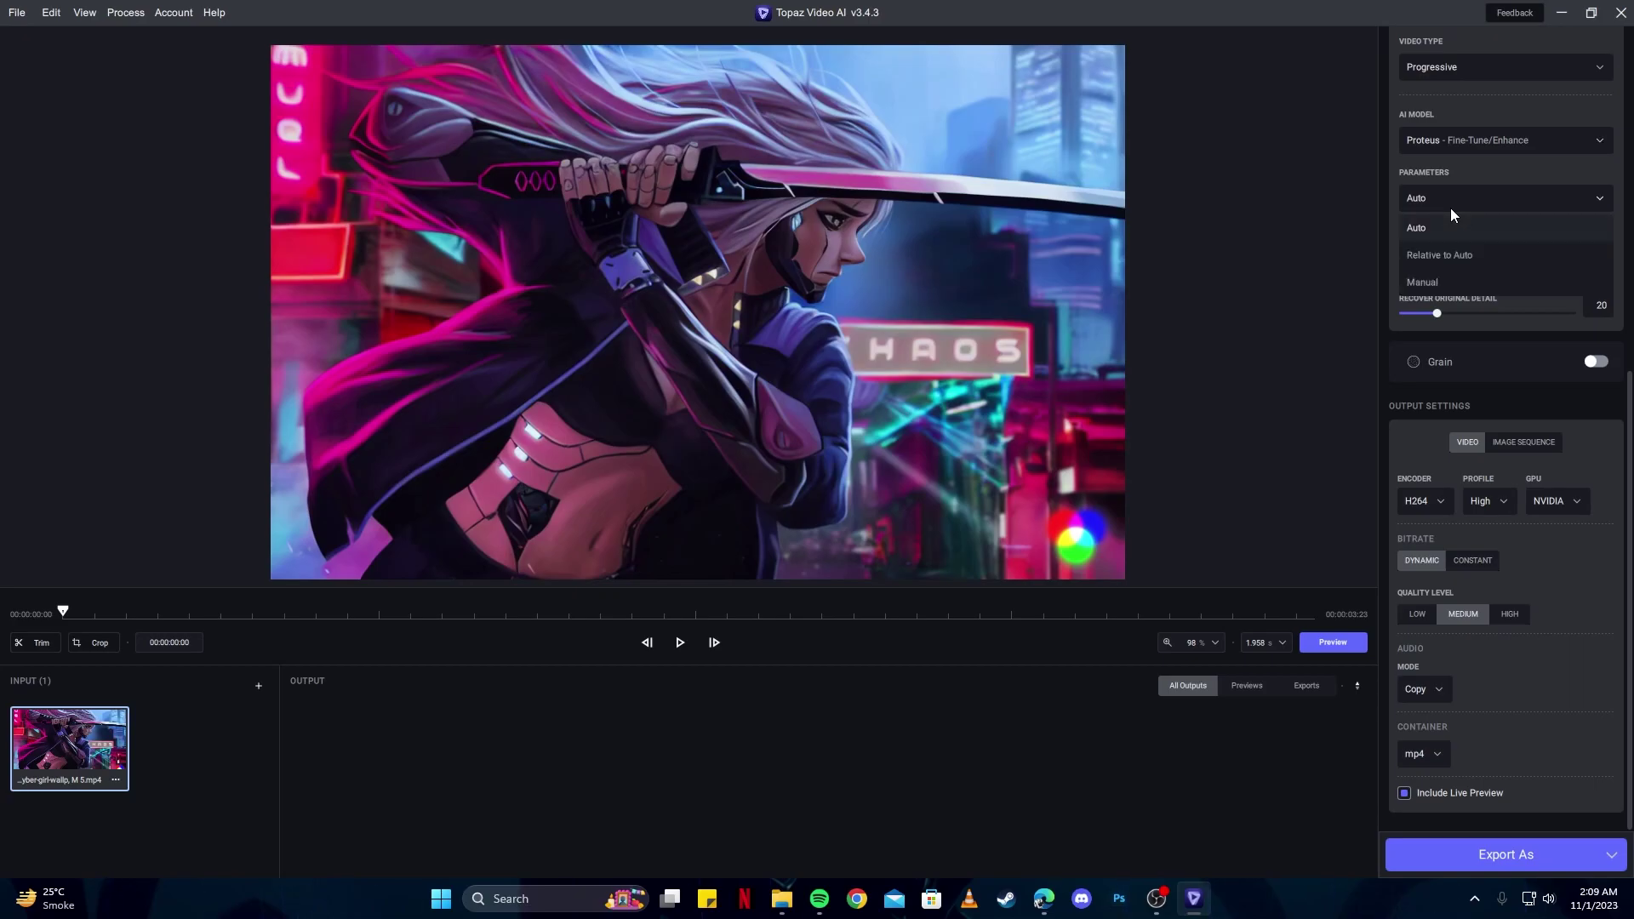
click(1444, 230)
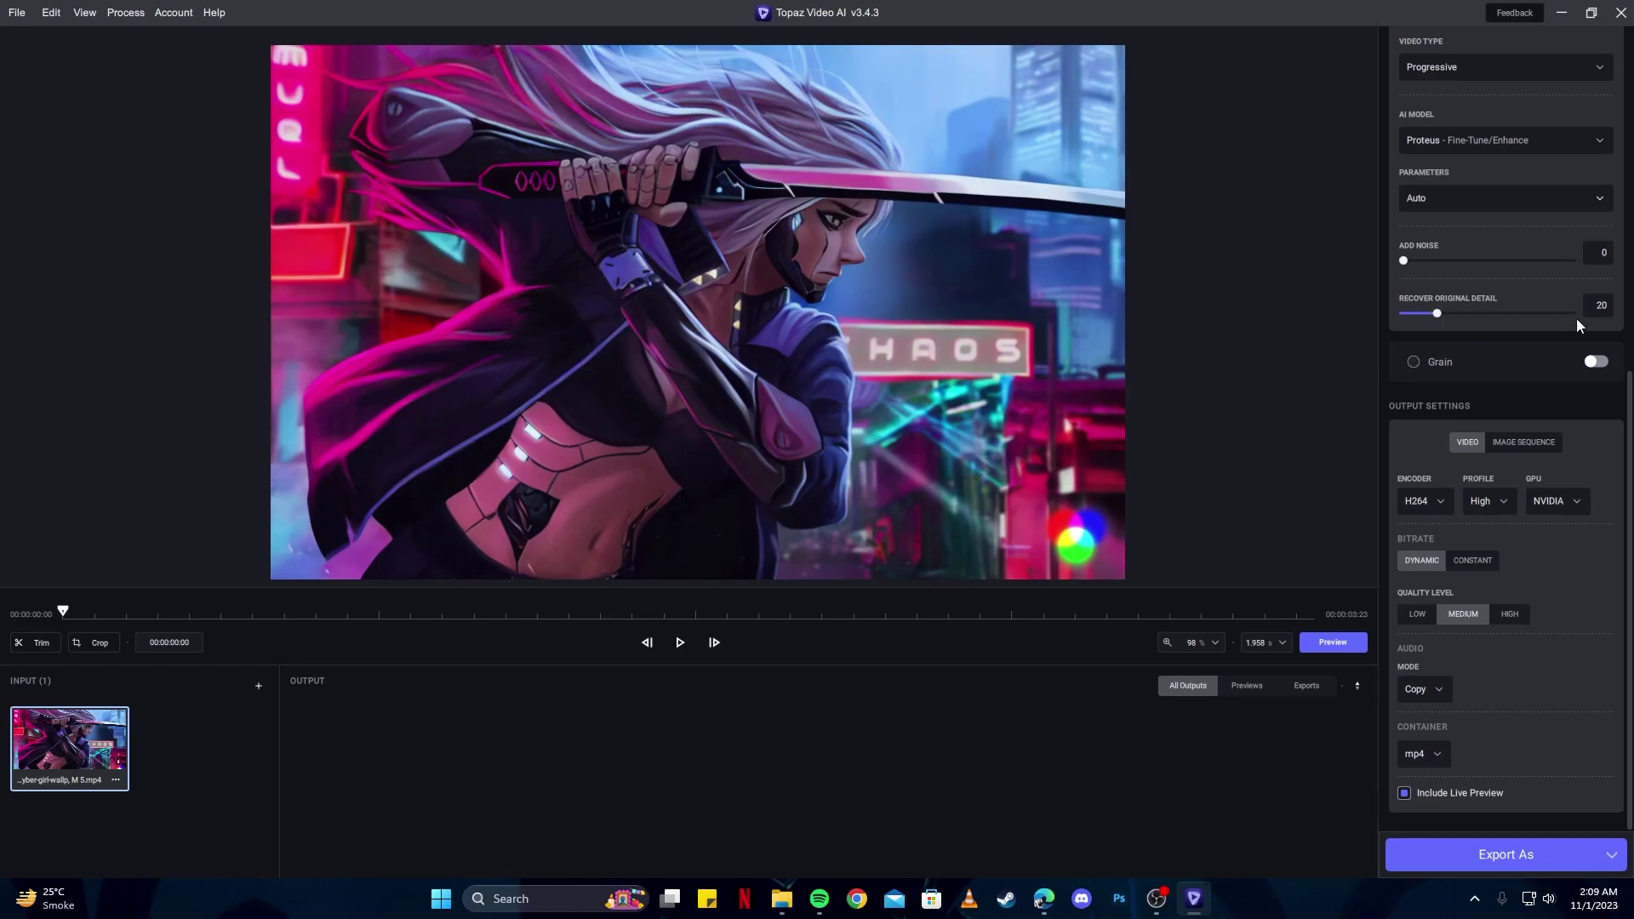
drag(1435, 314, 1488, 313)
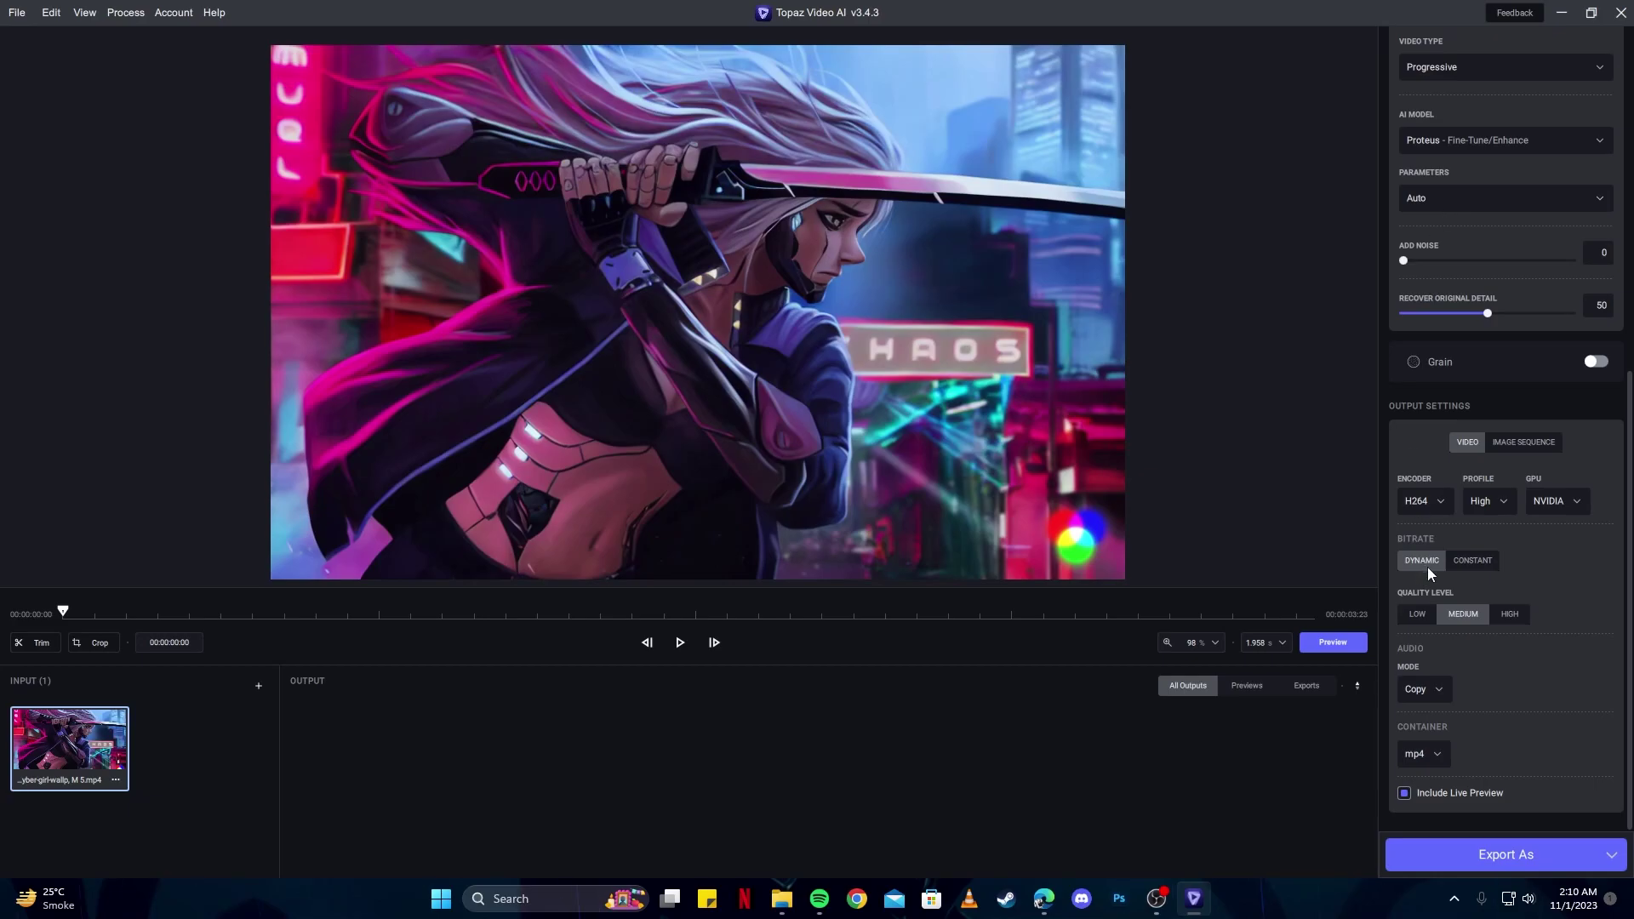
Set Quality Level to High and export the 4K video under a new file name.
click(1510, 616)
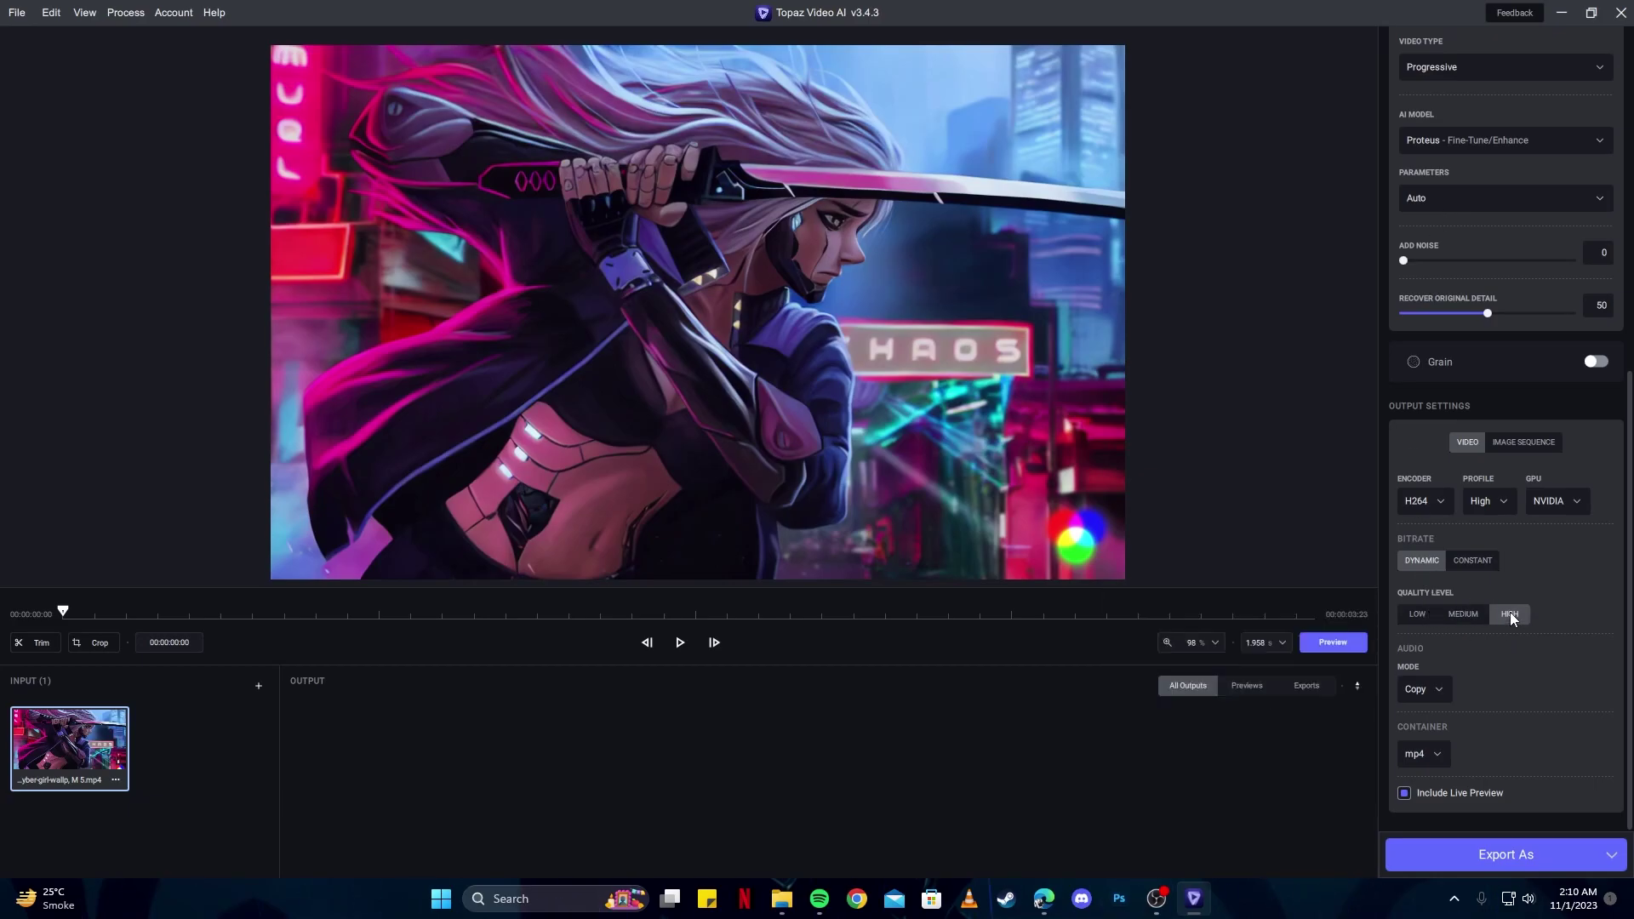
click(1531, 856)
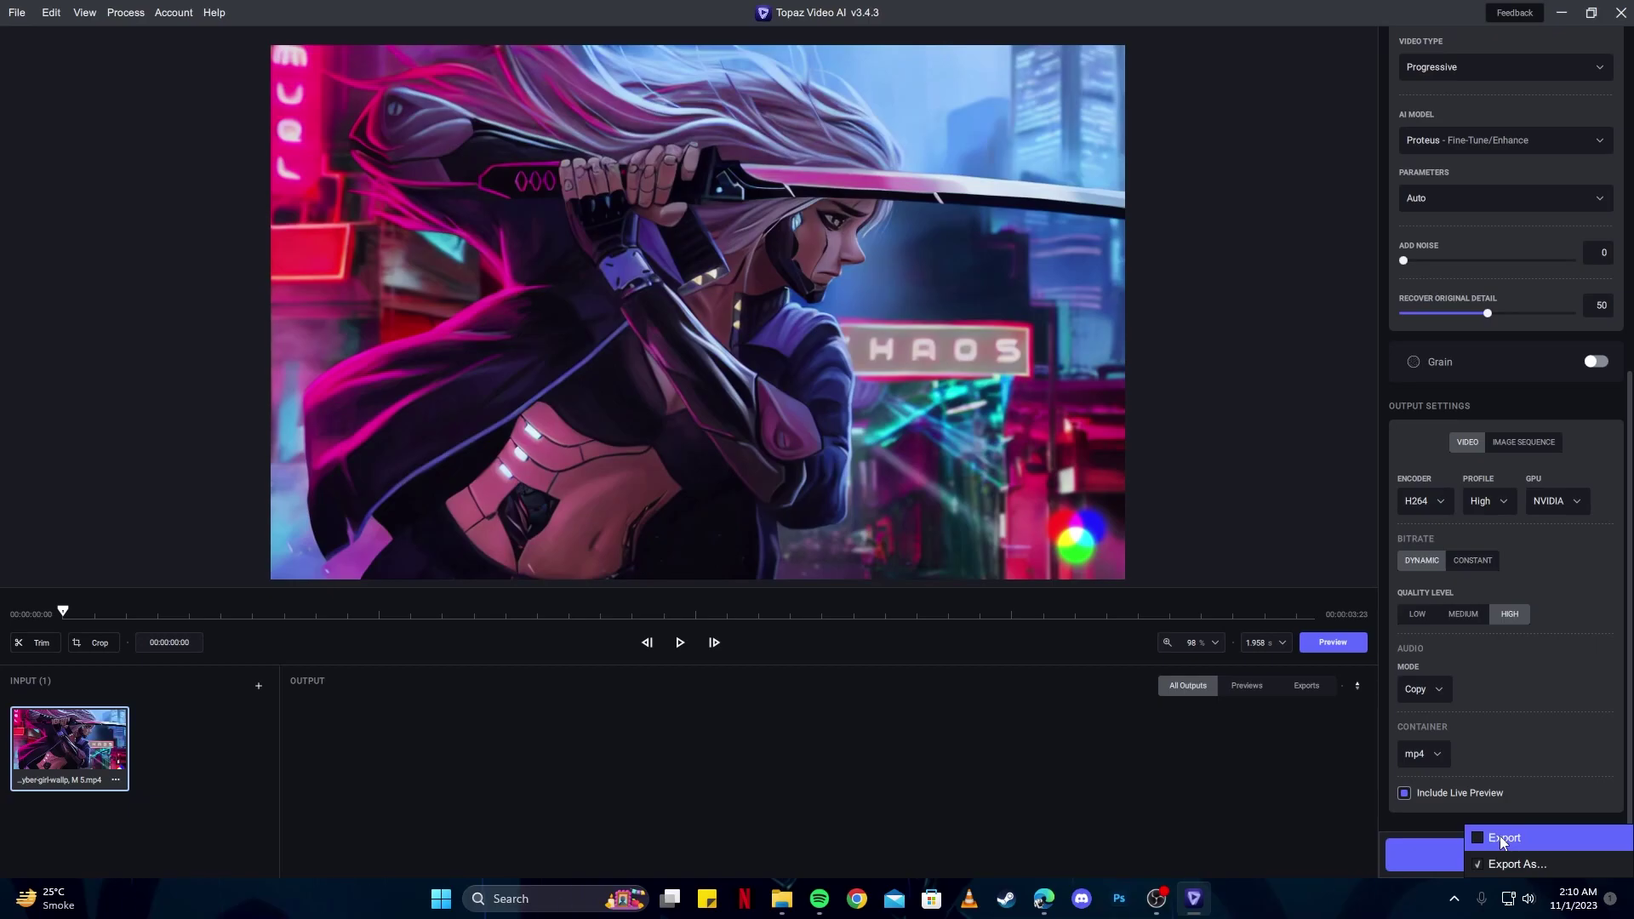
click(1502, 864)
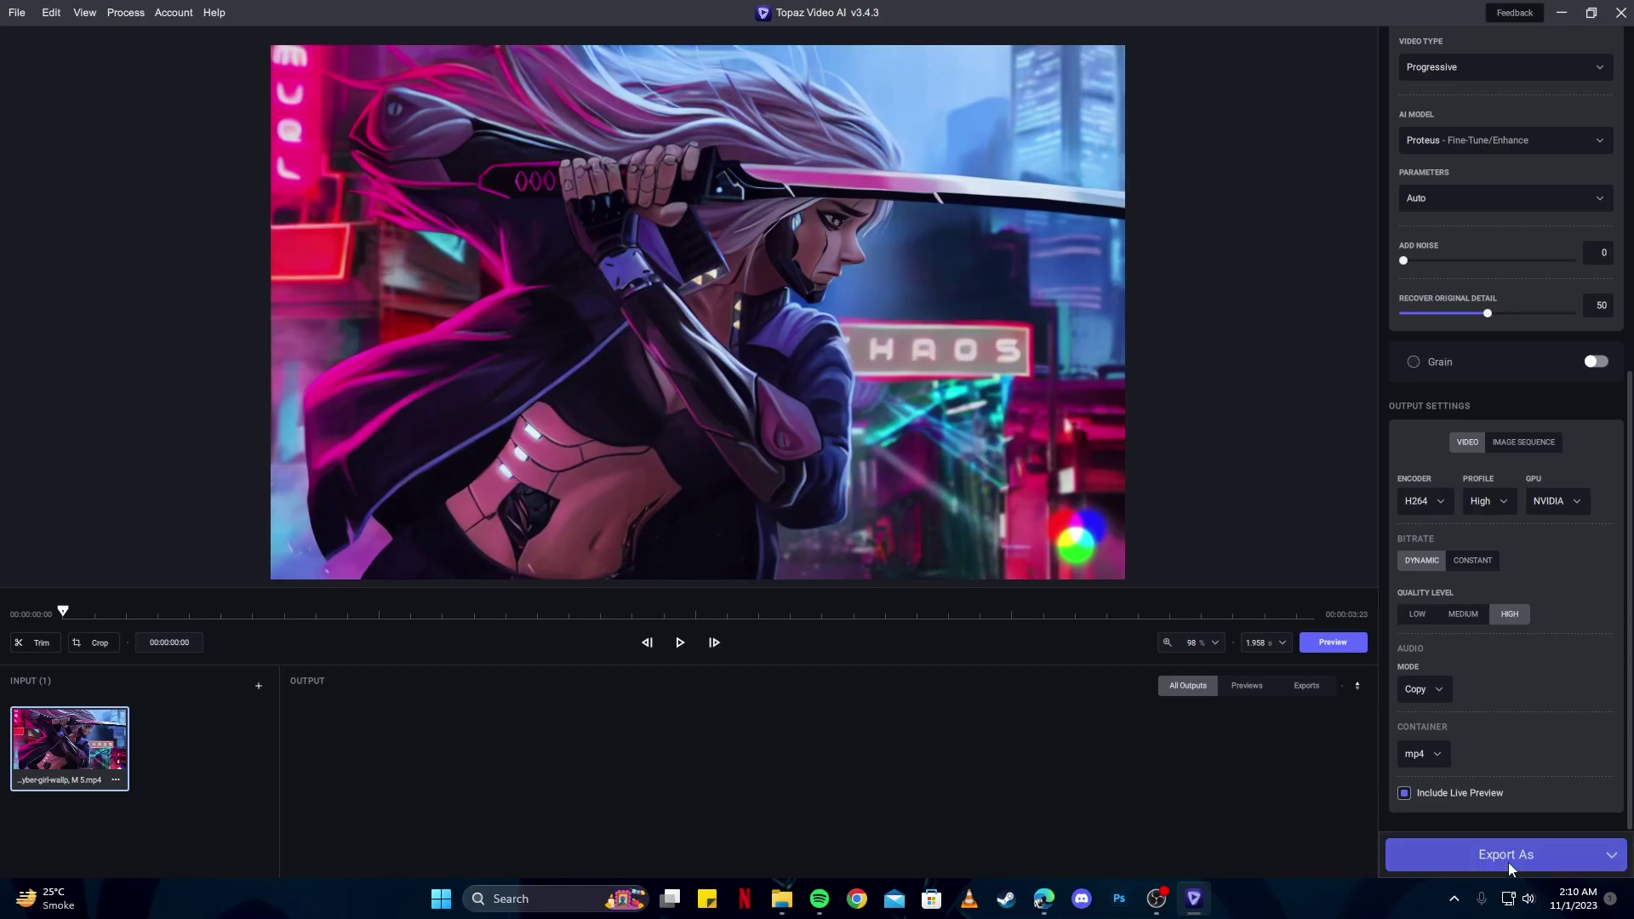
click(1502, 864)
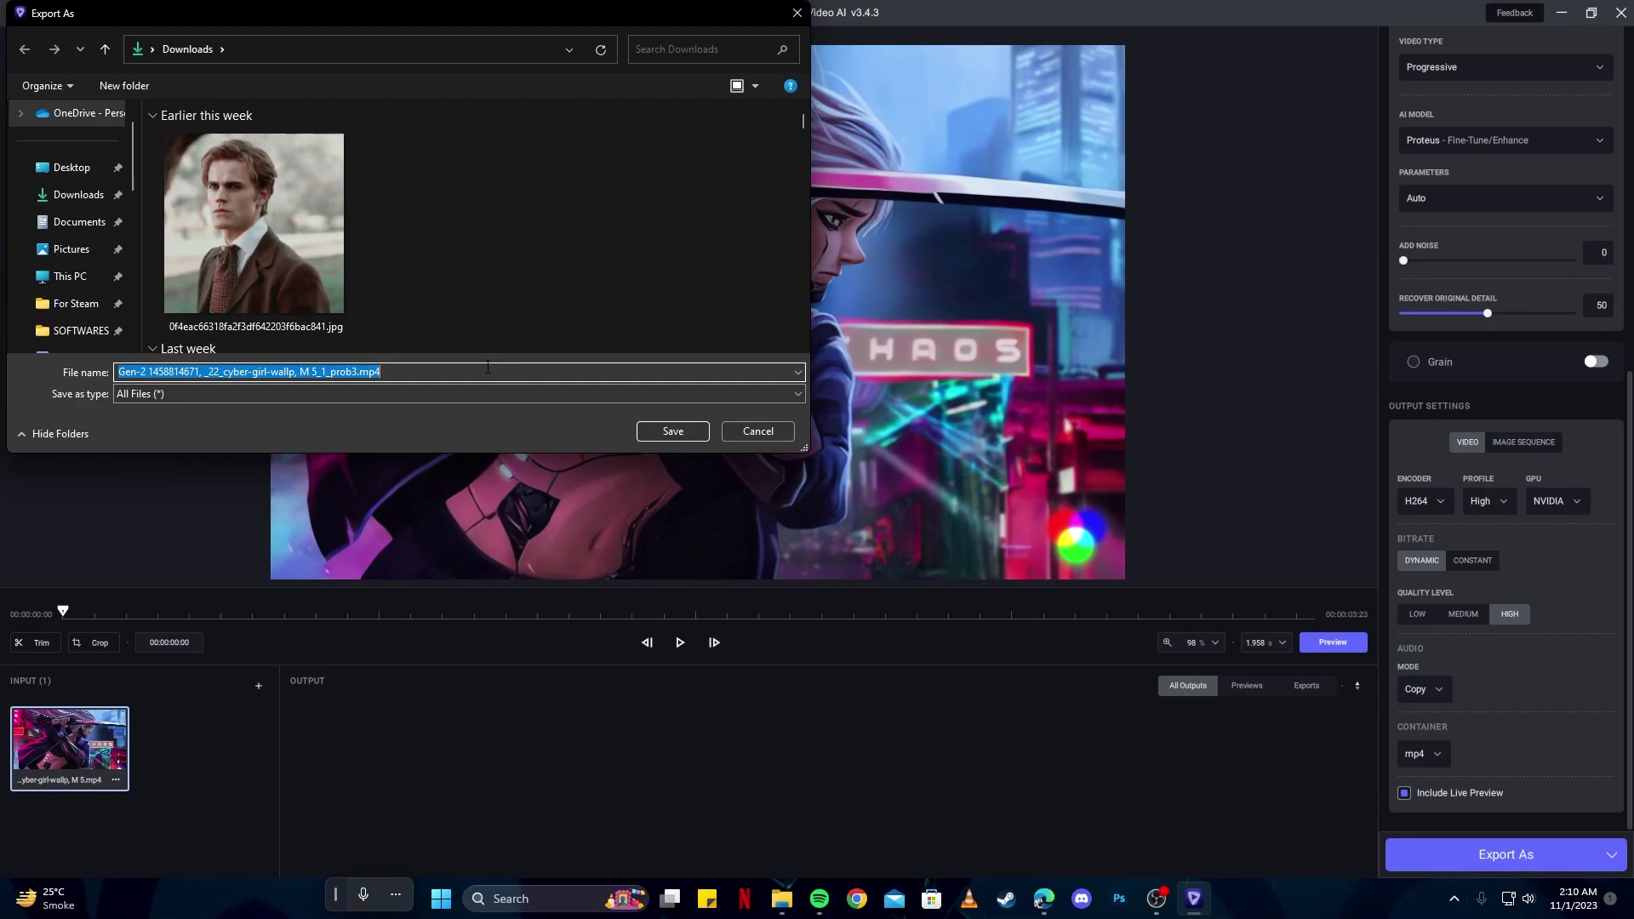
text(vid)
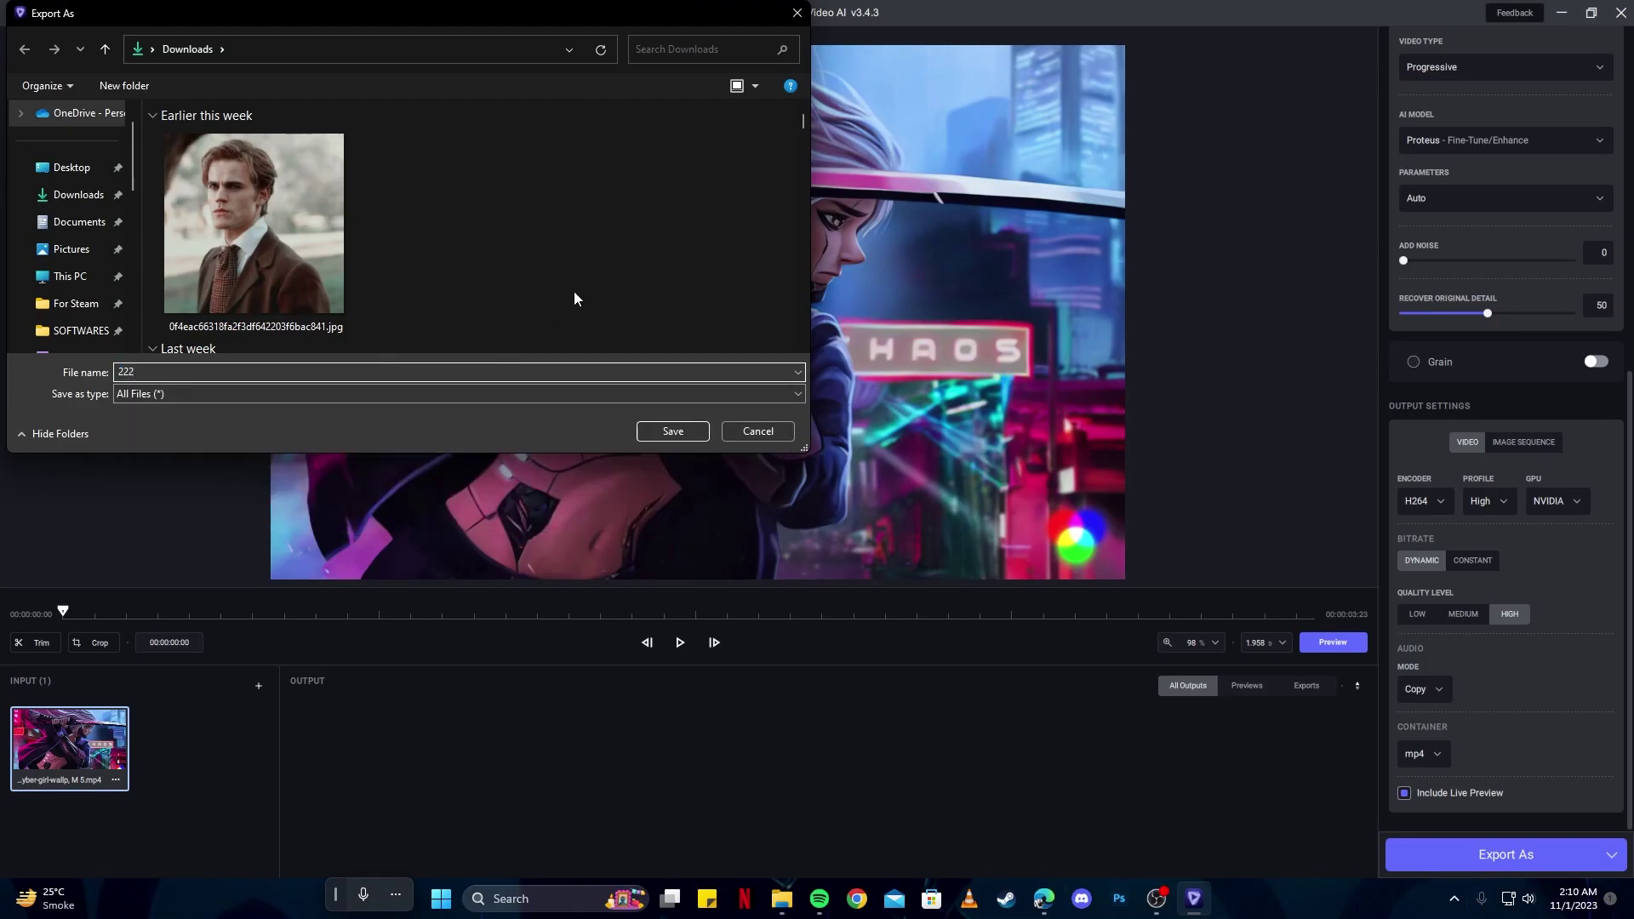
click(672, 431)
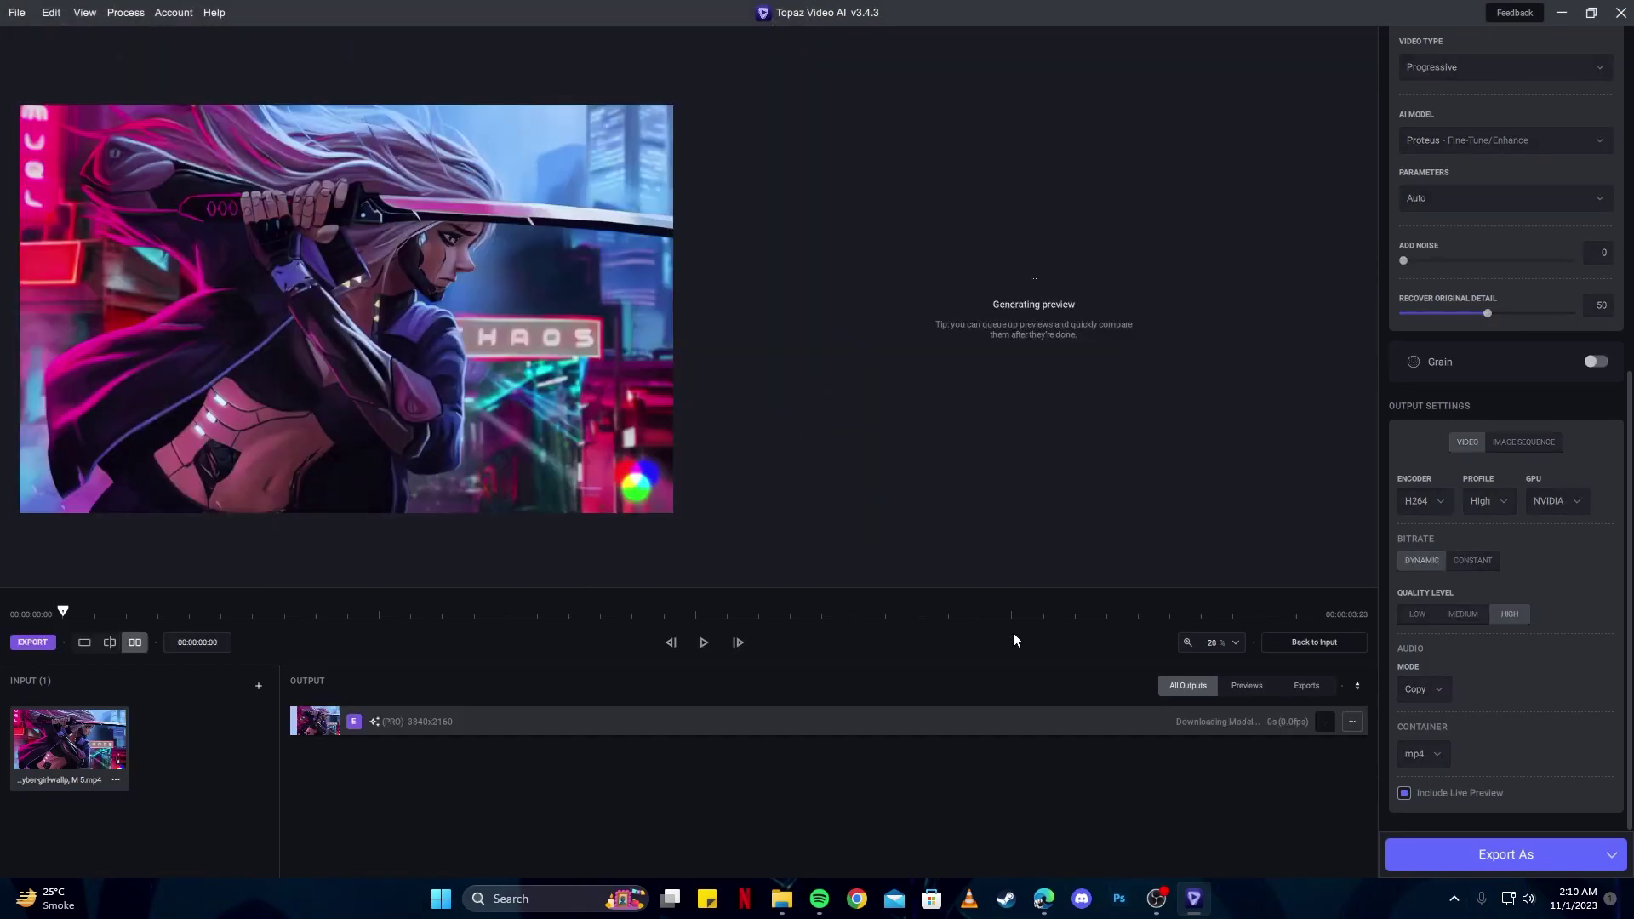